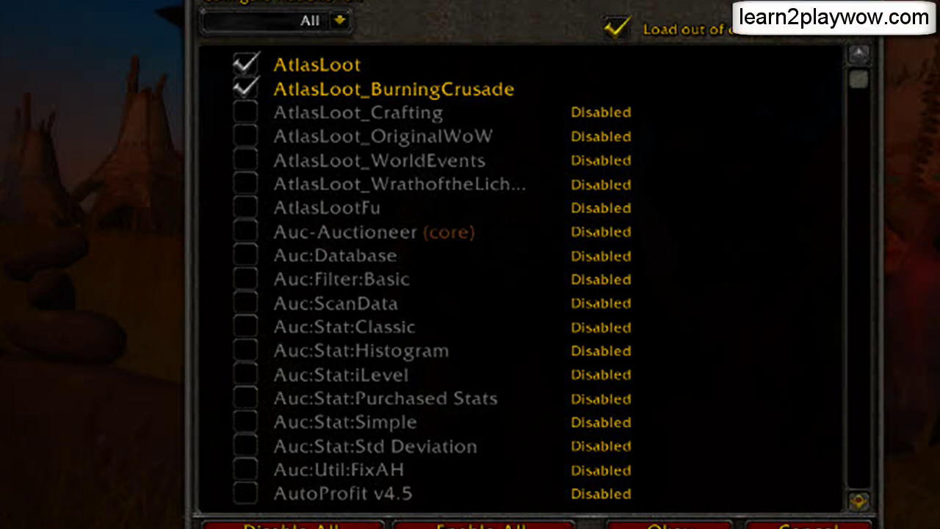
Step: Look through the full World of Warcraft addon list, from AtlasLoot down to the X-Perl modules
scroll(514, 279, "down", 1)
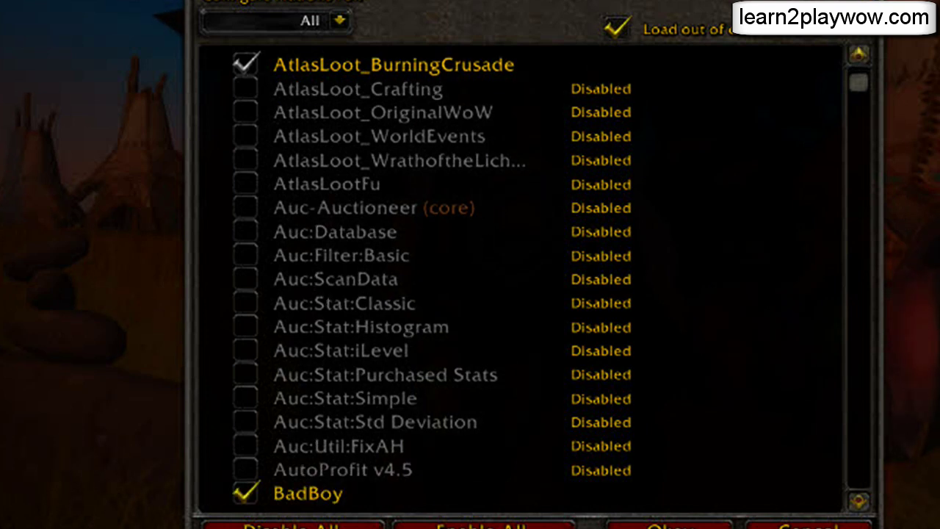
scroll(514, 279, "down", 3)
scroll(515, 279, "down", 5)
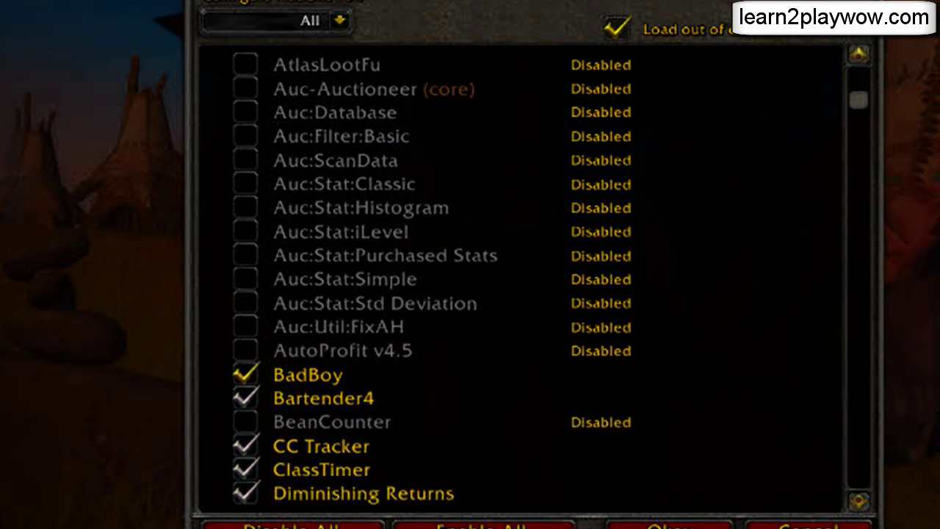
scroll(514, 280, "down", 2)
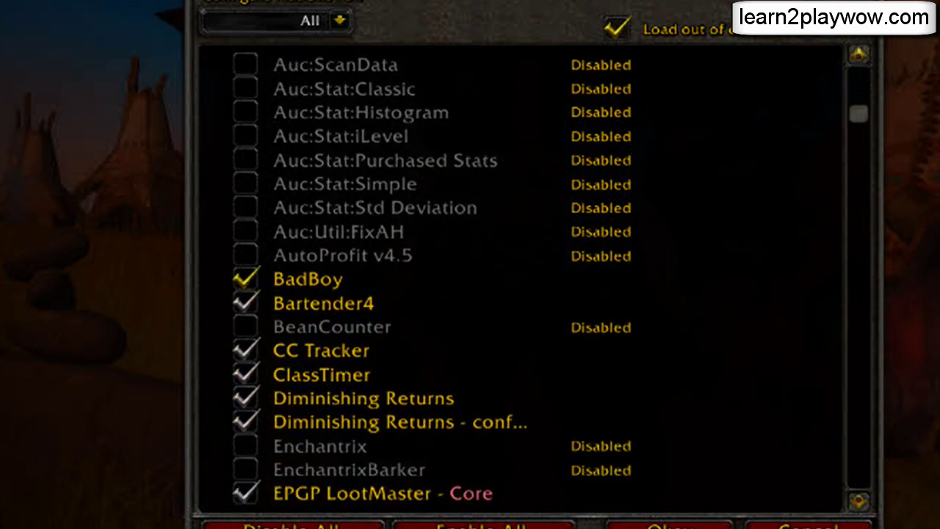
scroll(514, 279, "down", 4)
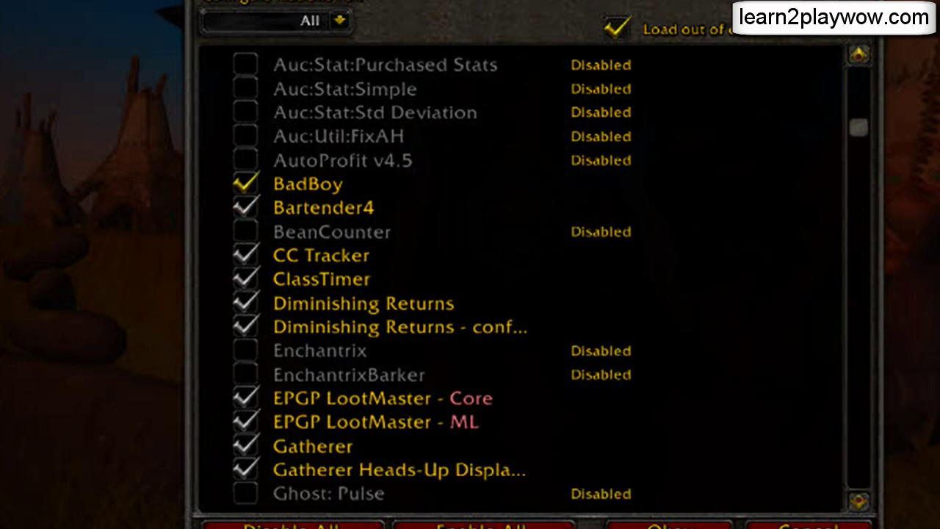
scroll(515, 279, "down", 5)
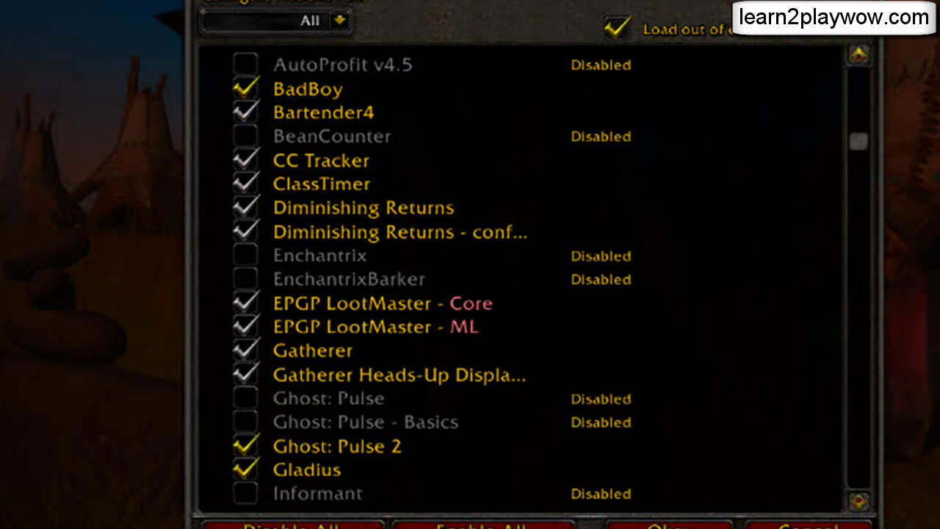
scroll(515, 279, "down", 10)
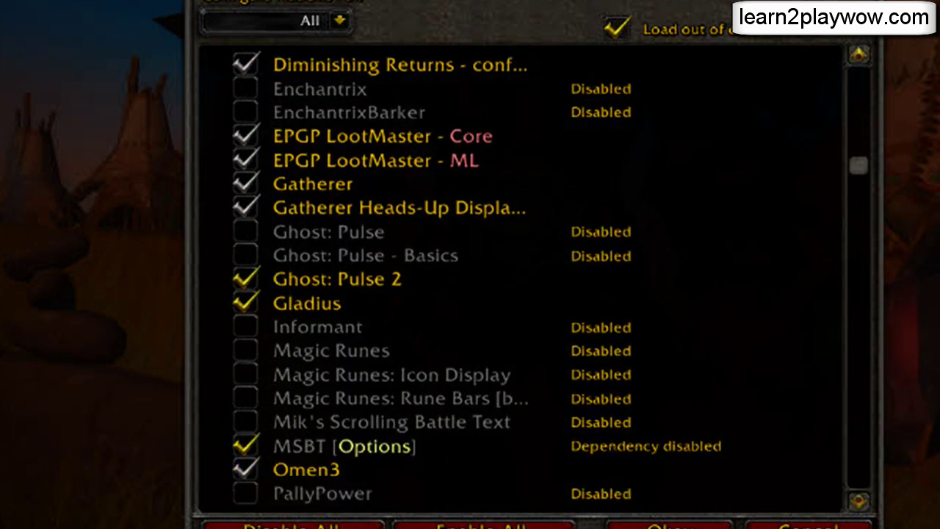
scroll(515, 280, "down", 7)
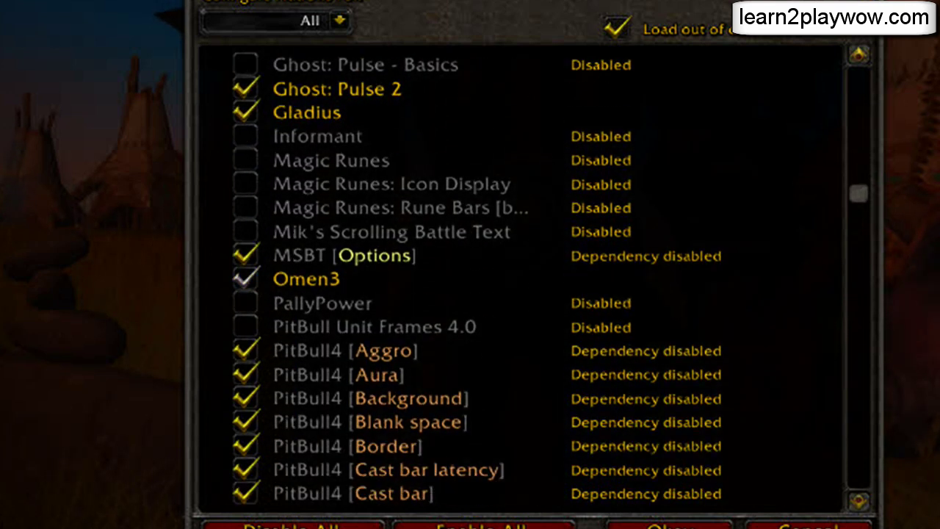
scroll(514, 280, "down", 20)
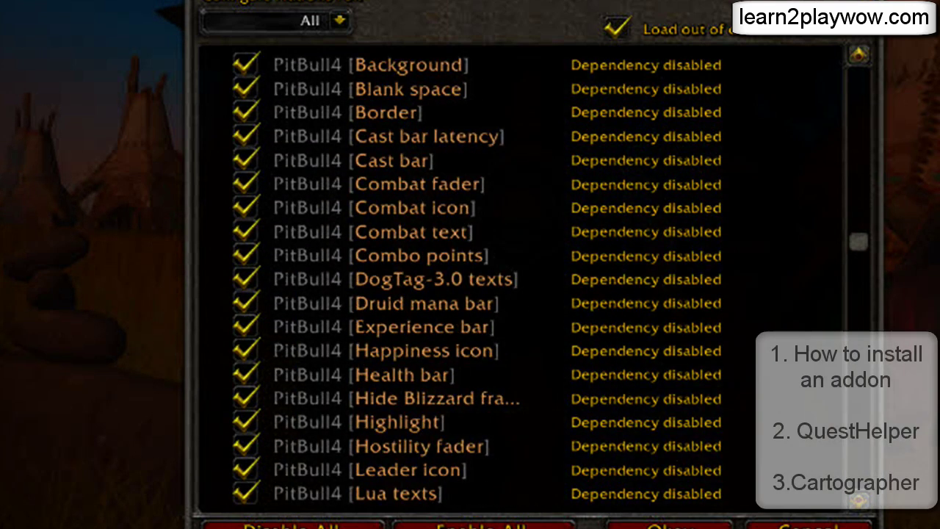
scroll(514, 279, "down", 10)
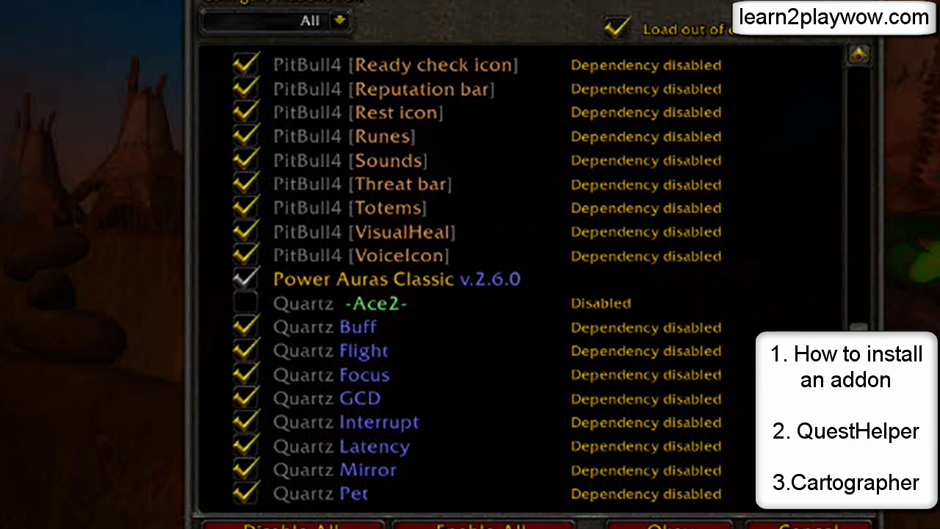
scroll(514, 279, "down", 10)
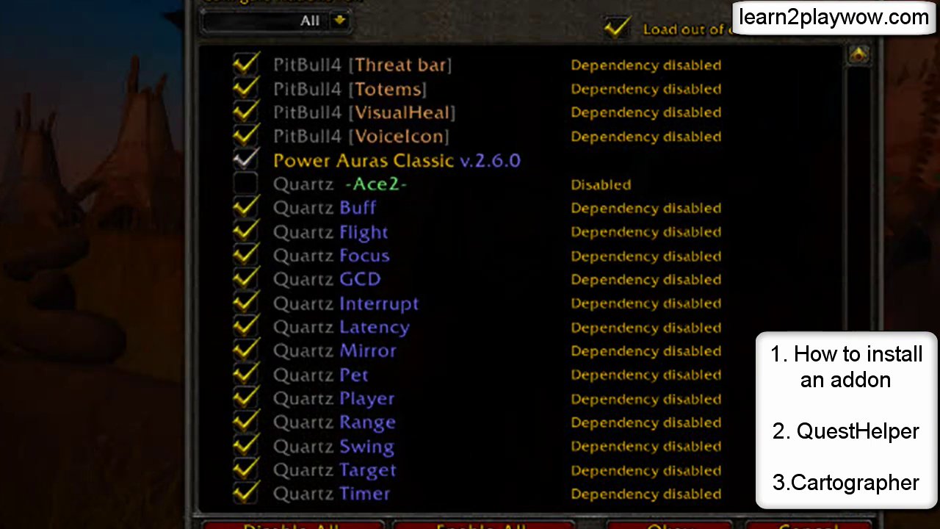
scroll(514, 279, "down", 7)
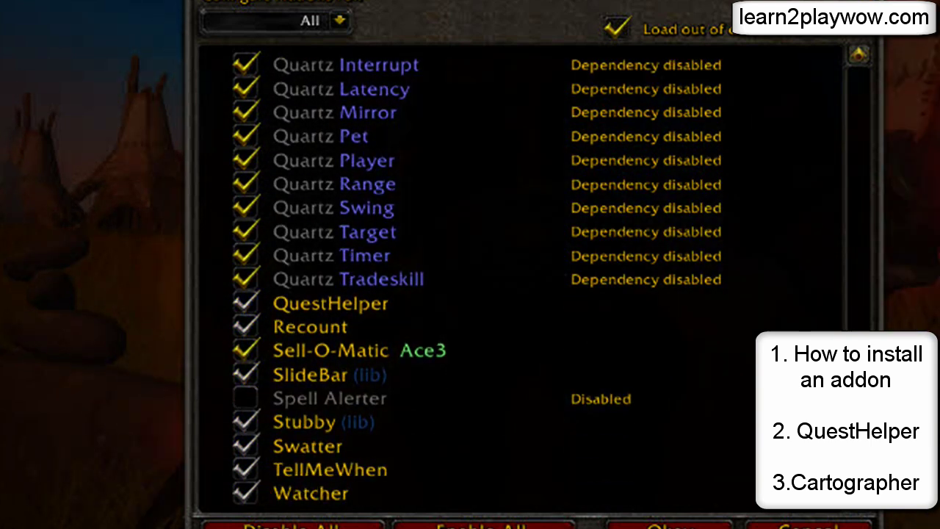
scroll(514, 279, "down", 17)
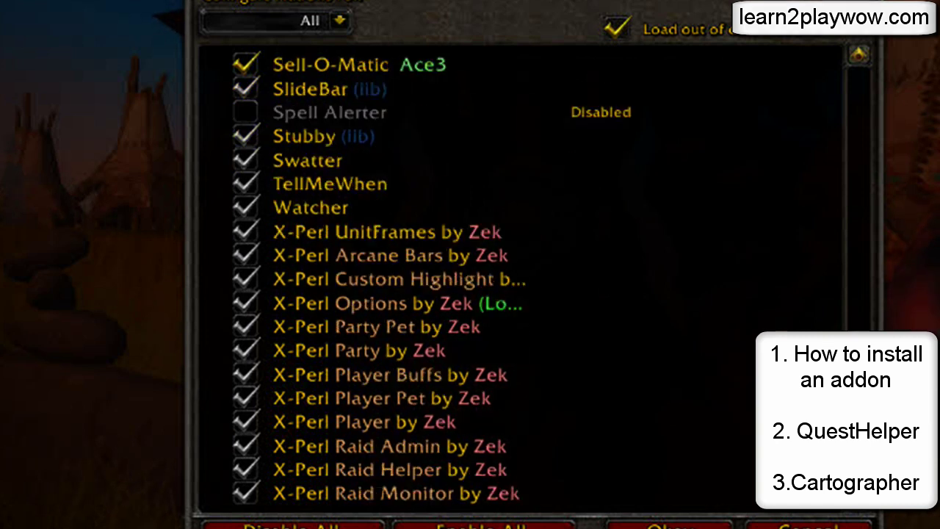
scroll(514, 279, "down", 5)
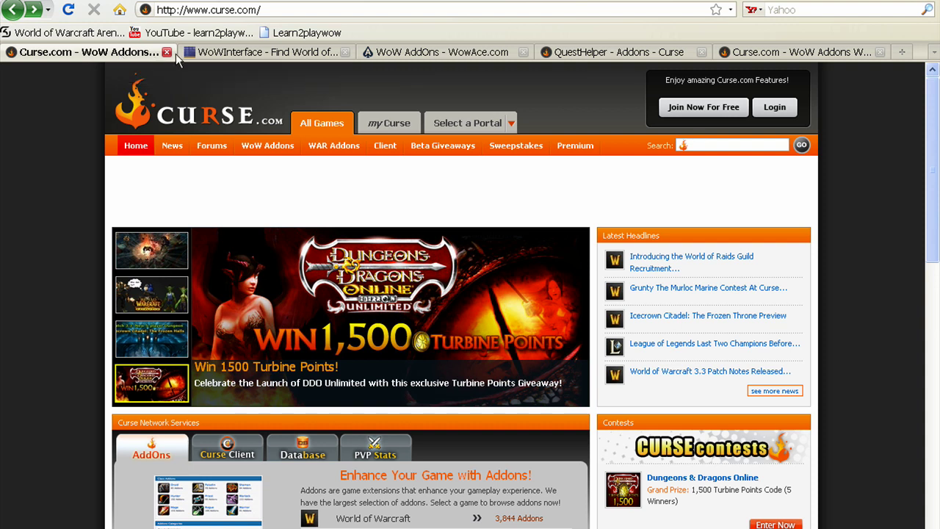
Step: Switch to the WoWInterface addon site and the WowAce site already open in the browser
left_click(219, 54)
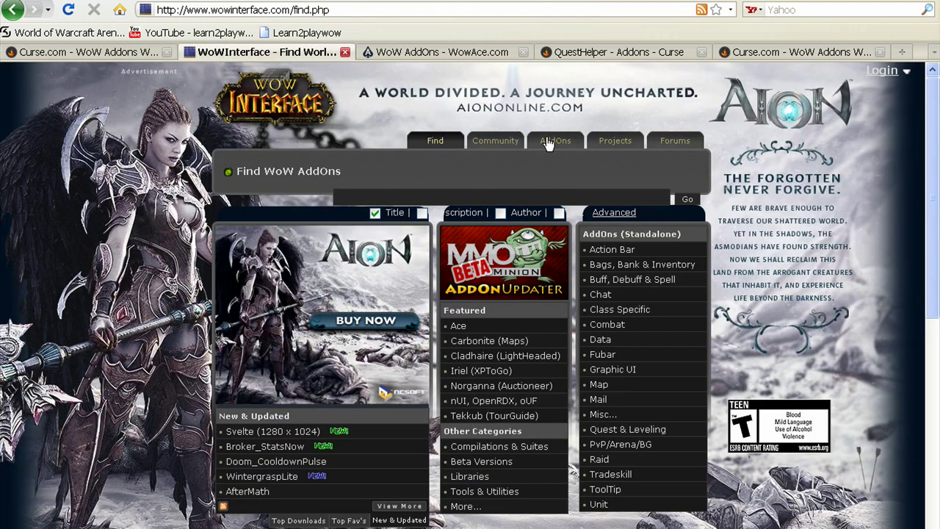
left_click(484, 55)
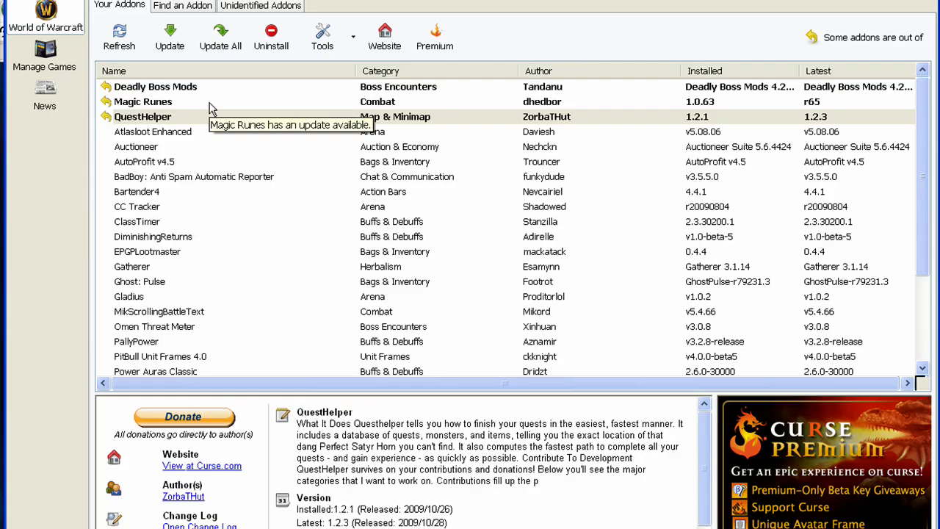
Step: Inspect several installed addons in the Curse Client, including AutoProfit v4.5 and the outdated QuestHelper
left_click(192, 150)
left_click(212, 221)
scroll(213, 220, "down", 3)
scroll(213, 221, "up", 3)
left_click(205, 163)
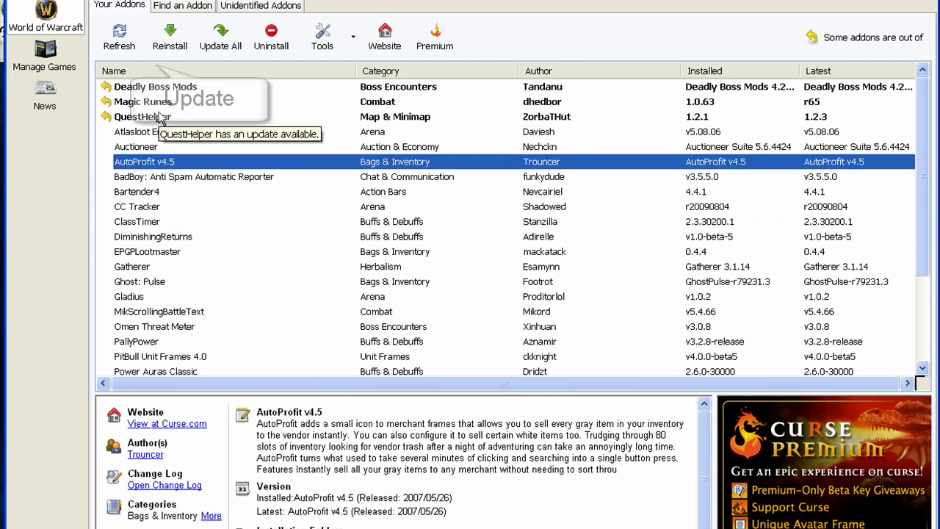
left_click(125, 116)
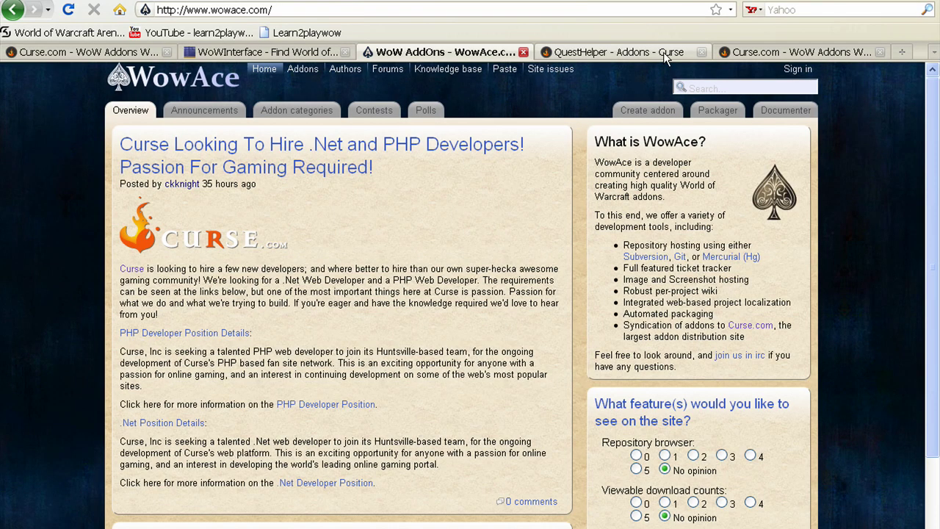
Step: Highlight the addon name on the open QuestHelper page, and search Curse's World of Warcraft addons for QuestHelper
left_click(617, 52)
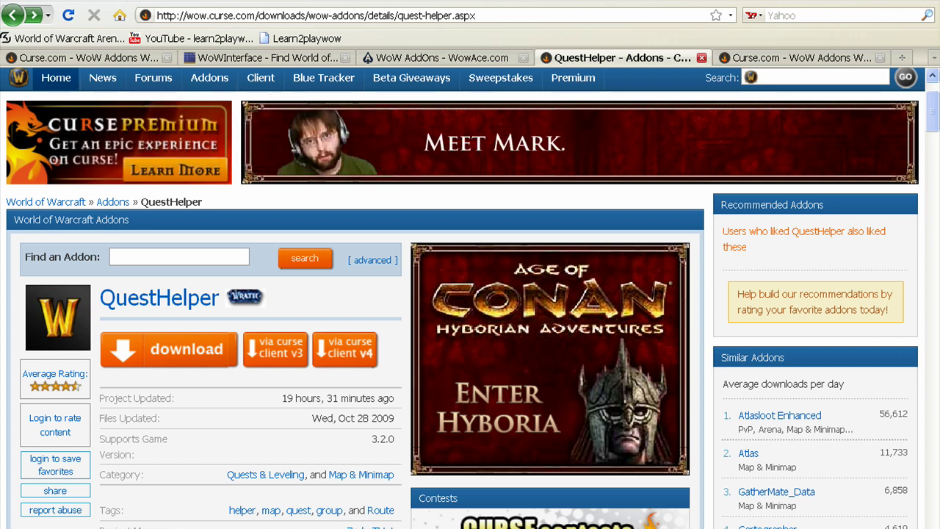
left_click_drag(100, 298, 219, 298)
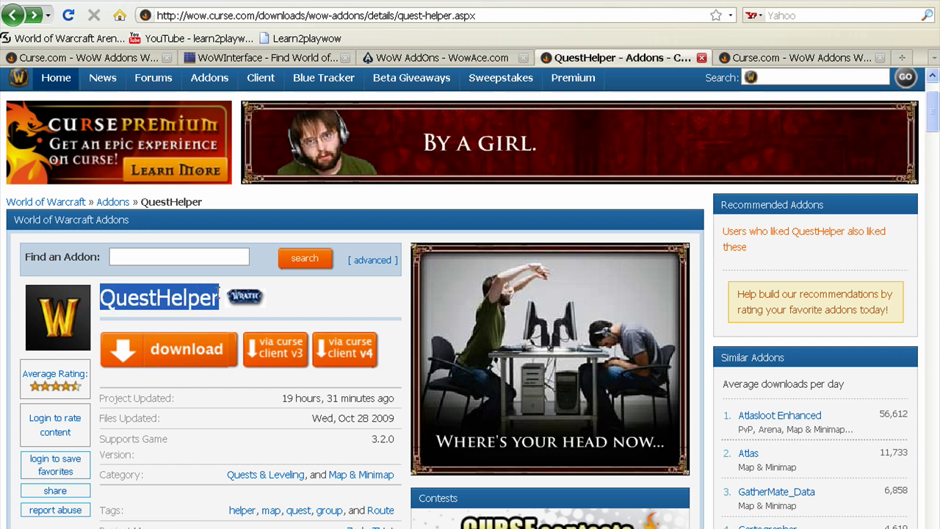
left_click(87, 60)
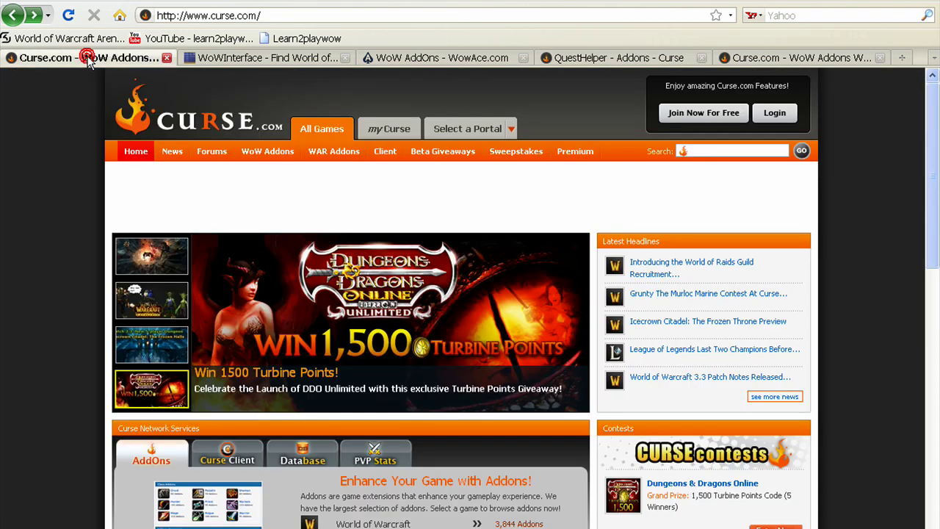
left_click(260, 151)
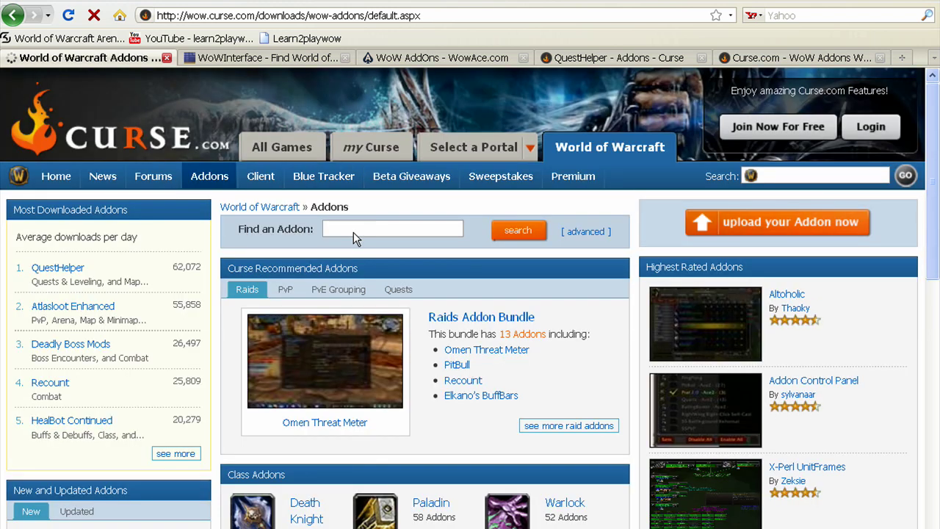
left_click(354, 232)
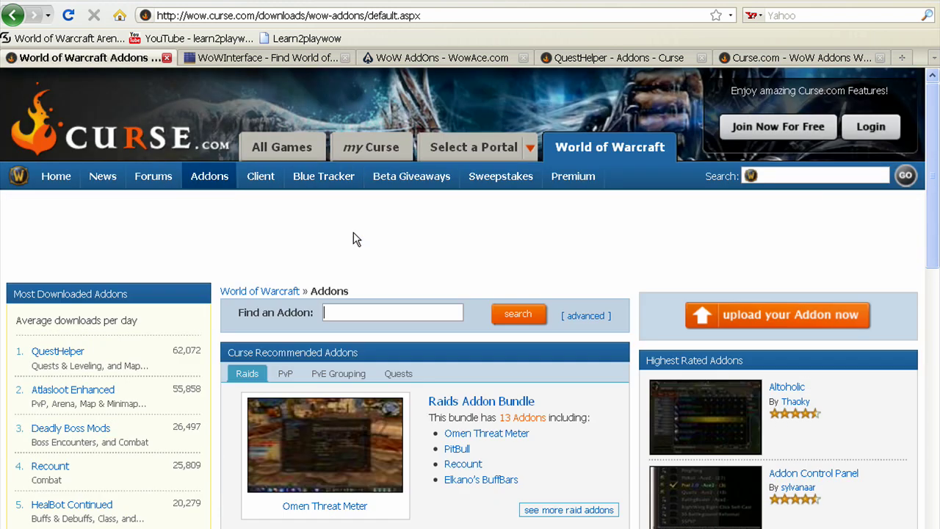
type("QuestHelper")
left_click(520, 327)
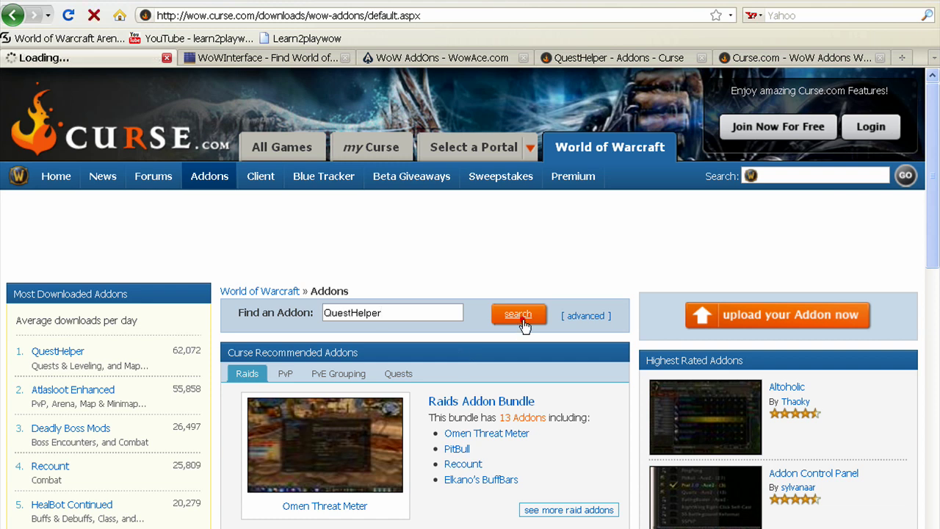
Step: Open the QuestHelper entry in the search results and go to its download page
scroll(220, 387, "down", 2)
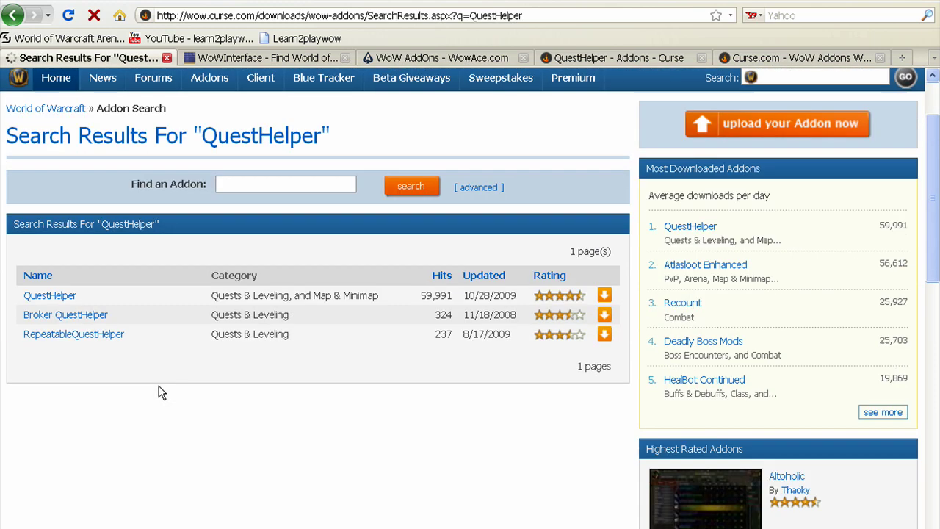
left_click(66, 295)
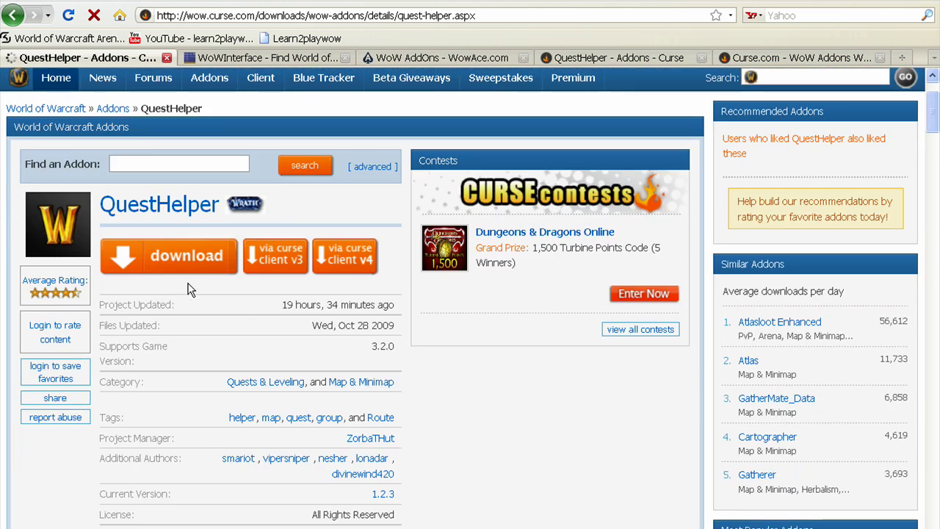
left_click(194, 269)
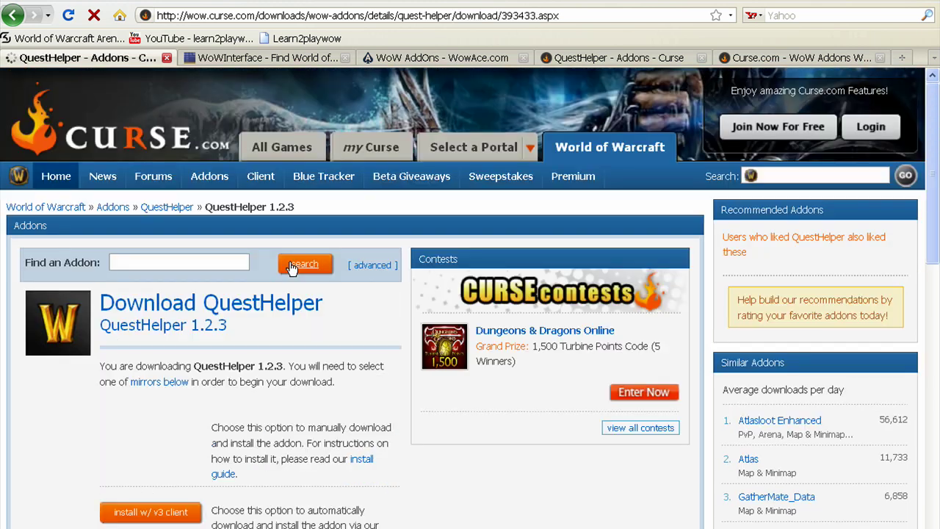
Step: Download QuestHelper 1.2.3 for manual installation and save the zip file to disk
scroll(286, 338, "down", 3)
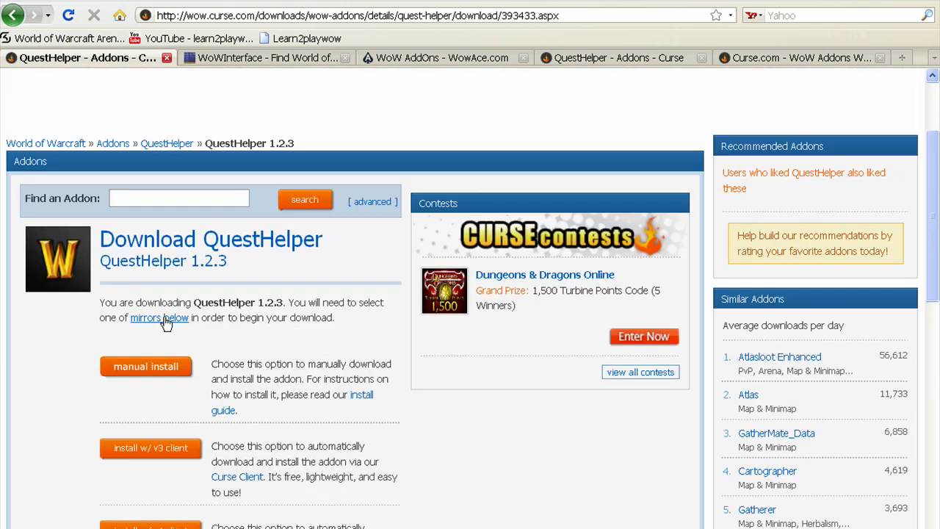
left_click(173, 372)
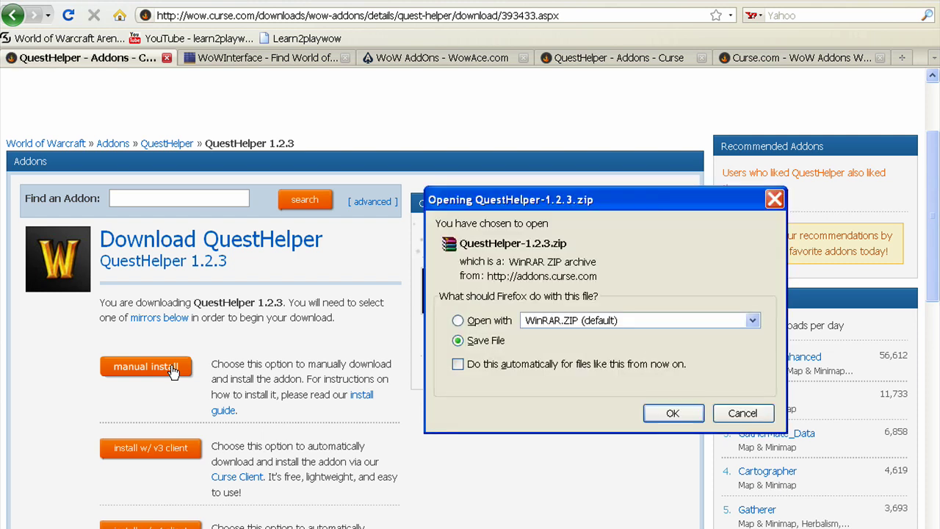
left_click(668, 414)
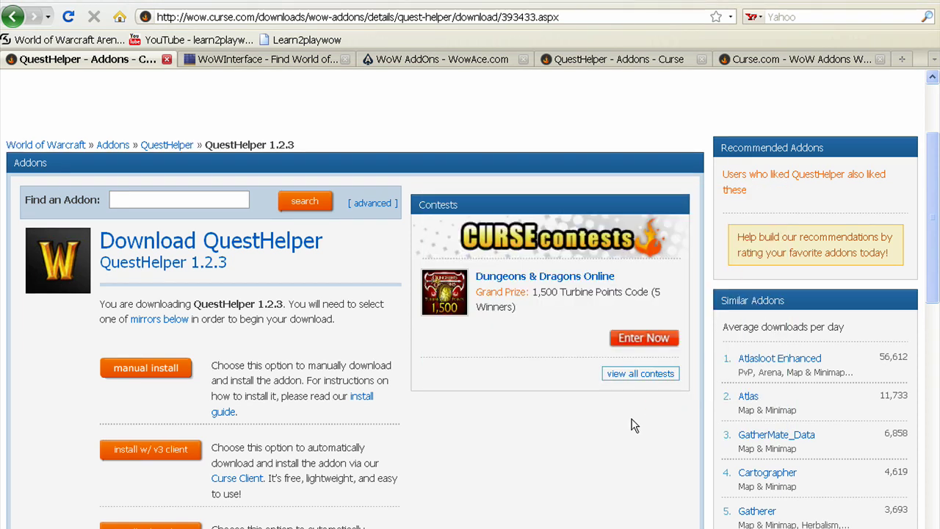
Step: Switch to the F:\download folder and extract QuestHelper-1.1.22.zip into its own QuestHelper-1.1.22 folder
key("alt+Tab")
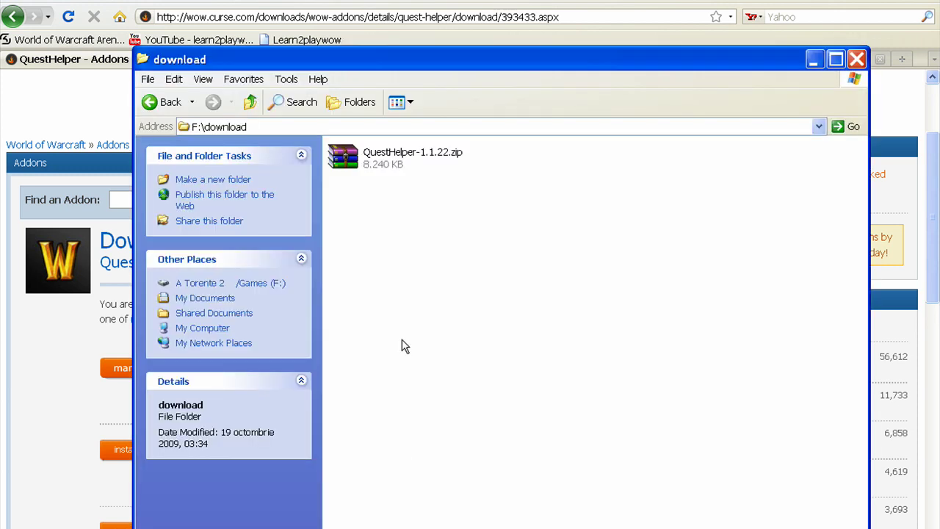
right_click(383, 164)
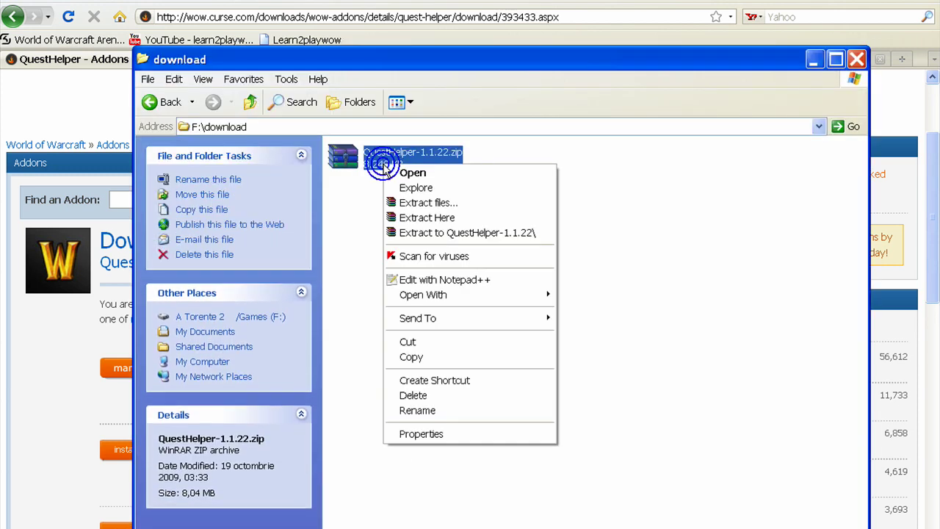
left_click(481, 204)
key("Return")
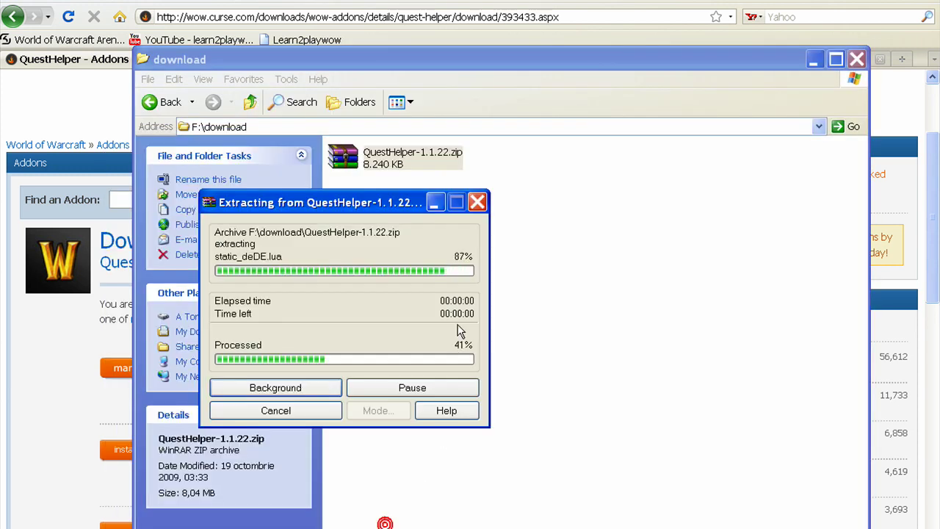
Step: Copy the extracted QuestHelper-1.1.22 folder
left_click(548, 208)
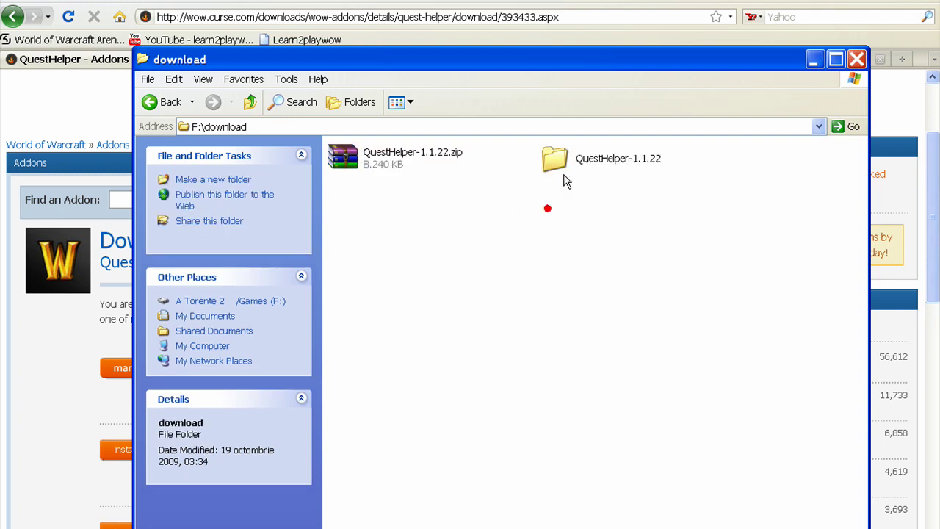
right_click(566, 161)
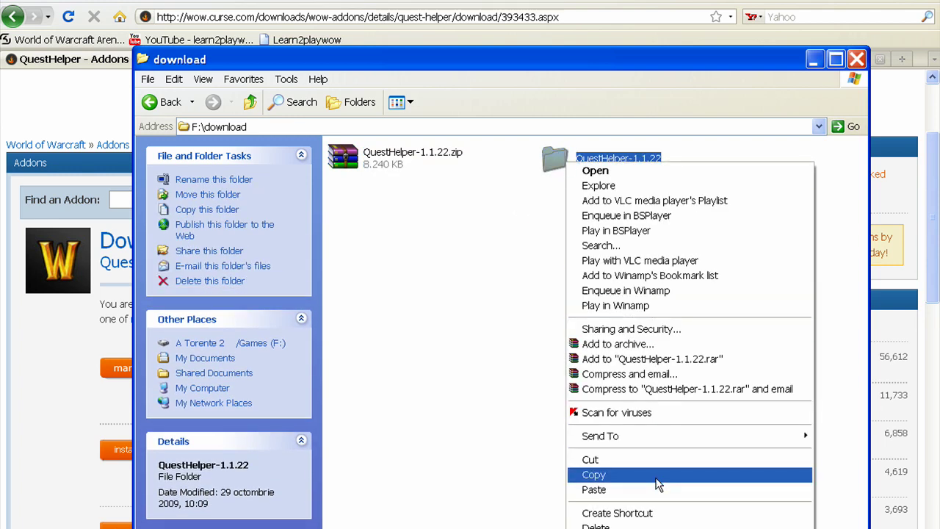
left_click(515, 445)
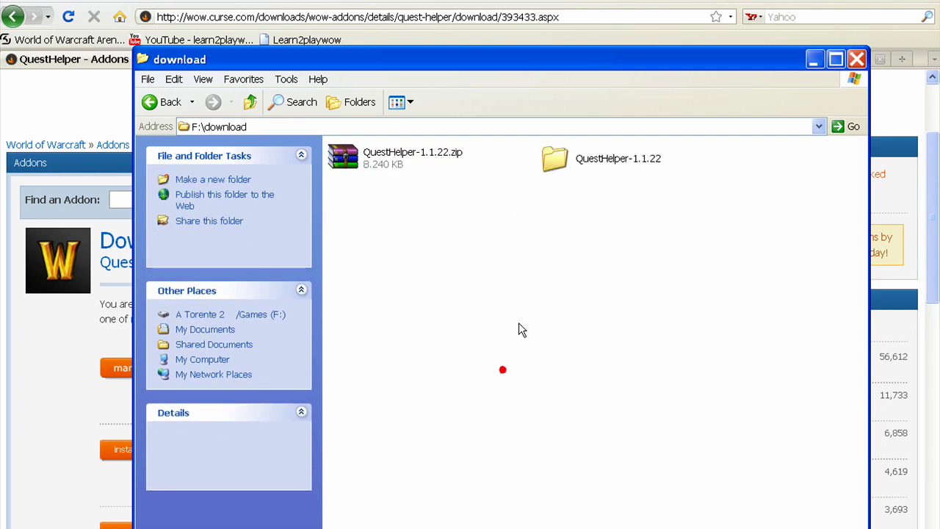
Step: Open the extracted QuestHelper-1.1.22 folder and copy the QuestHelper folder inside it
left_click(544, 165)
double_click(556, 170)
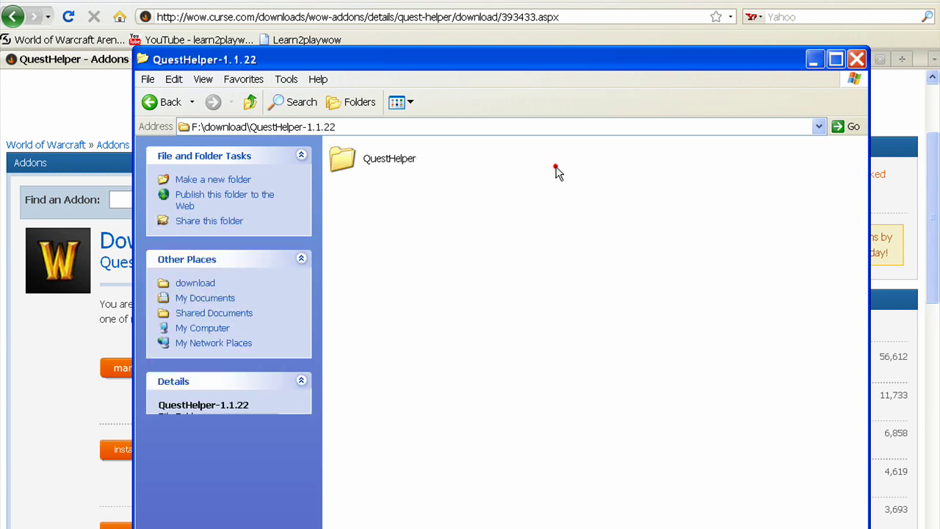
right_click(374, 165)
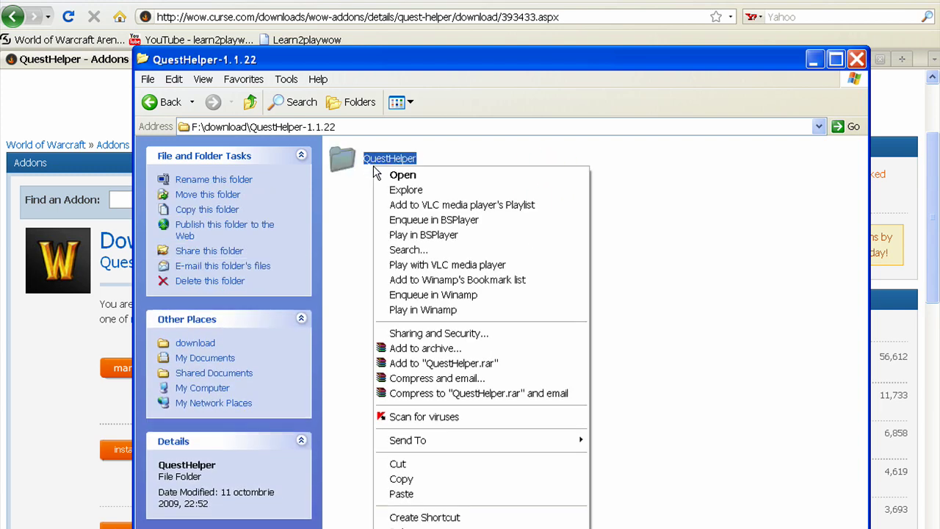
left_click(454, 478)
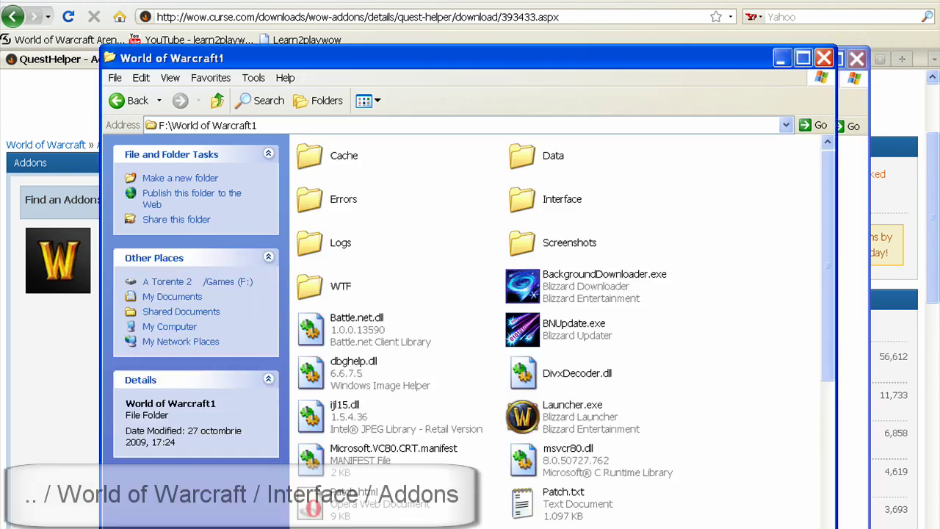
Step: Go to F:\World of Warcraft1\Interface\AddOns and paste the copied QuestHelper folder there
double_click(526, 213)
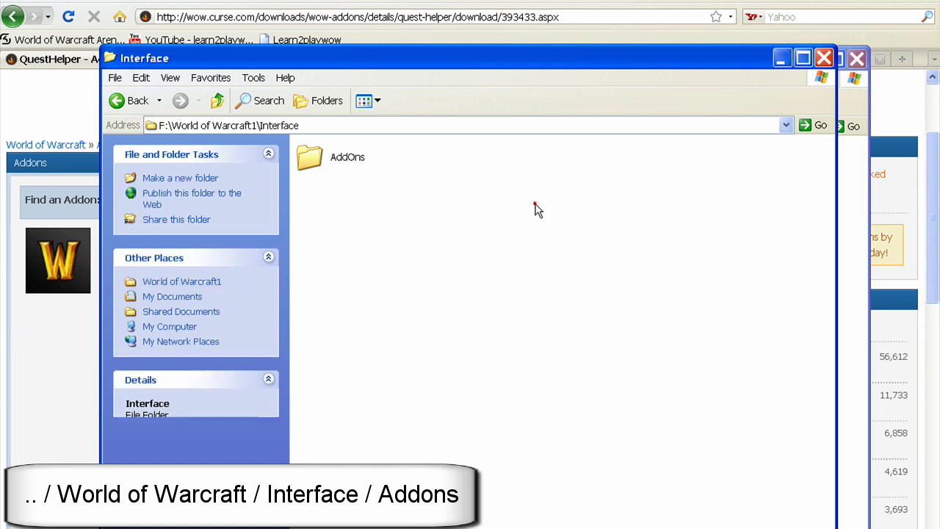
double_click(356, 163)
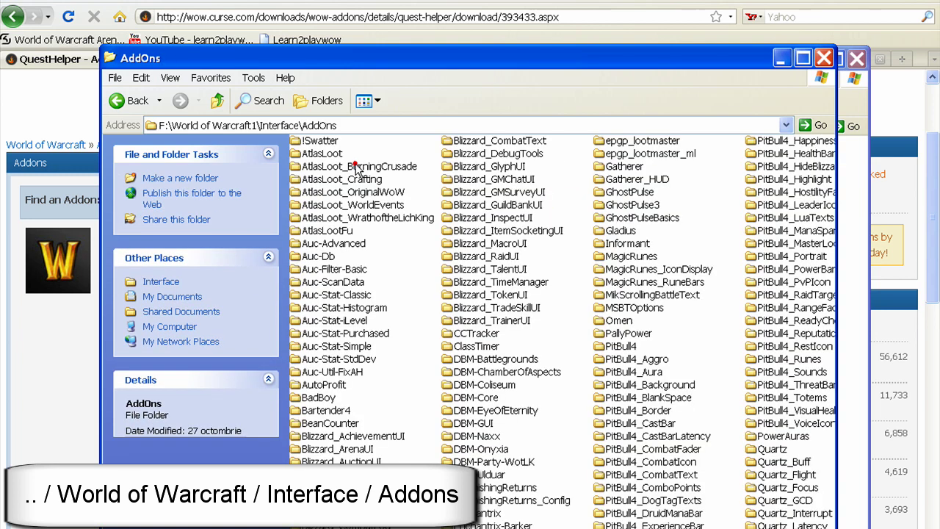
right_click(427, 155)
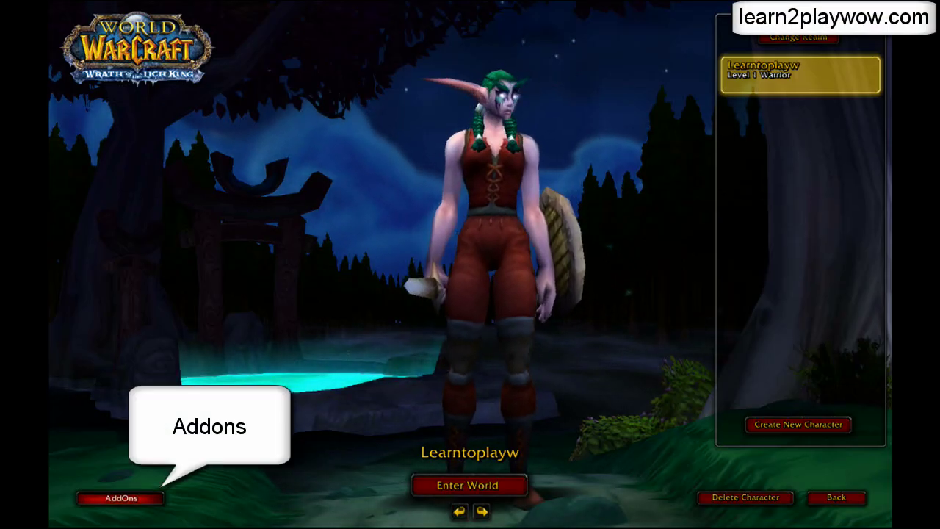
Step: Open the game's AddOn List from character selection and disable QuestHelper with the configuration set to All characters
left_click(121, 498)
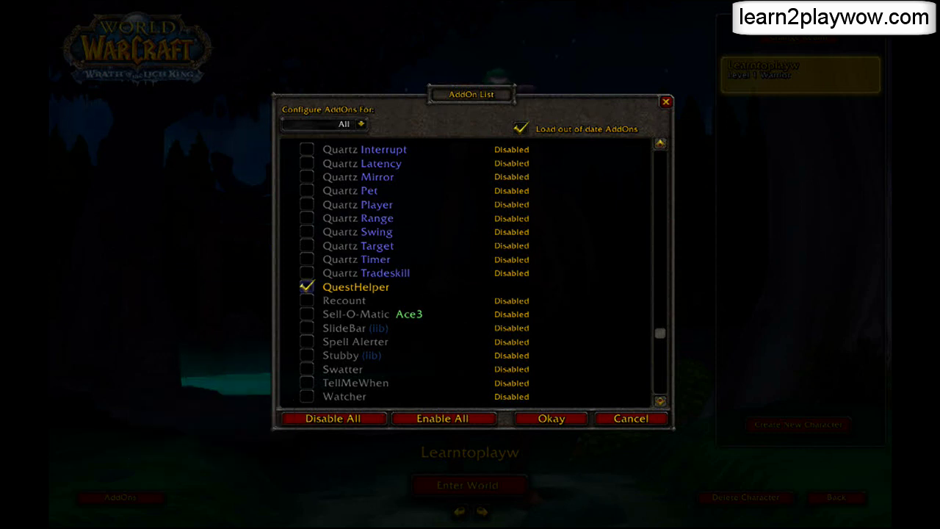
mouse_move(356, 286)
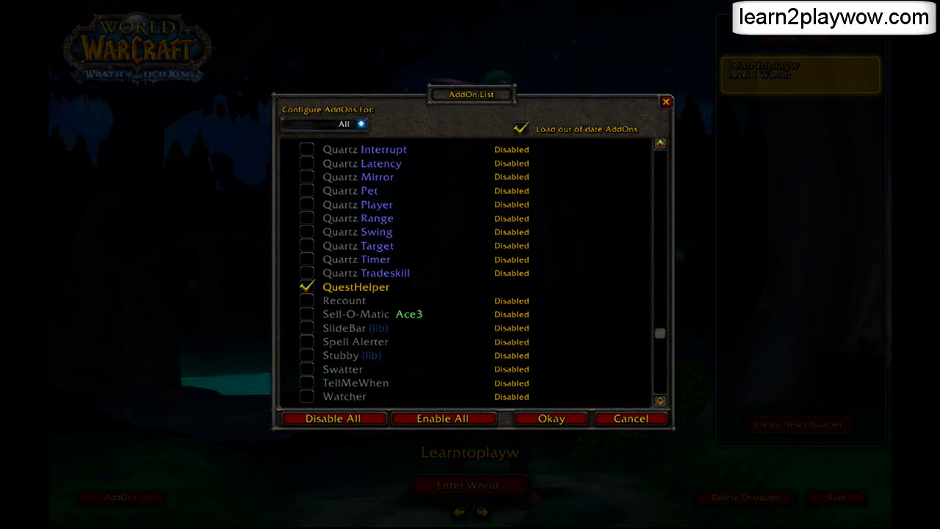
left_click(361, 124)
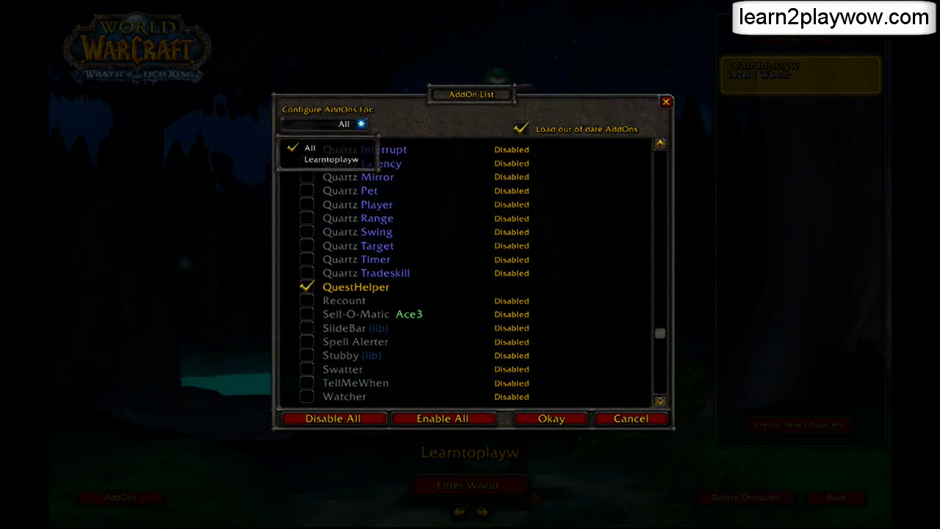
left_click(312, 147)
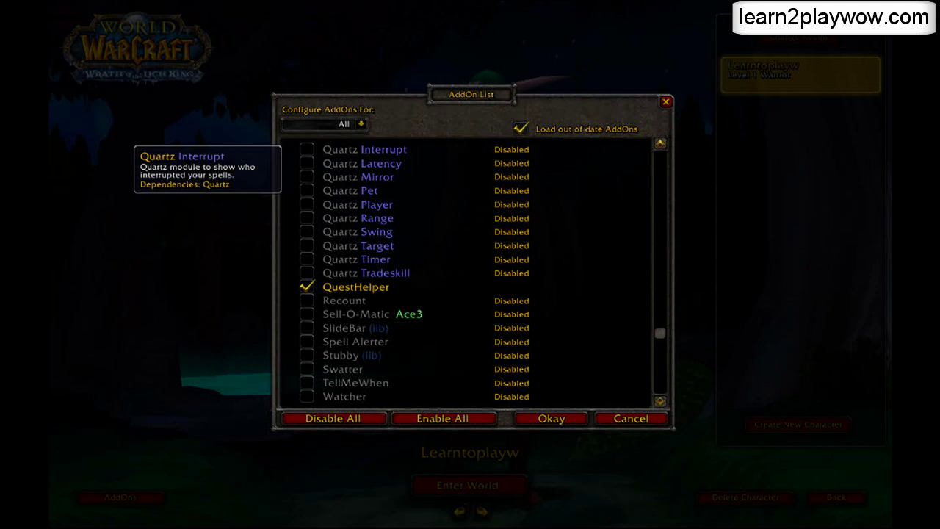
left_click(306, 287)
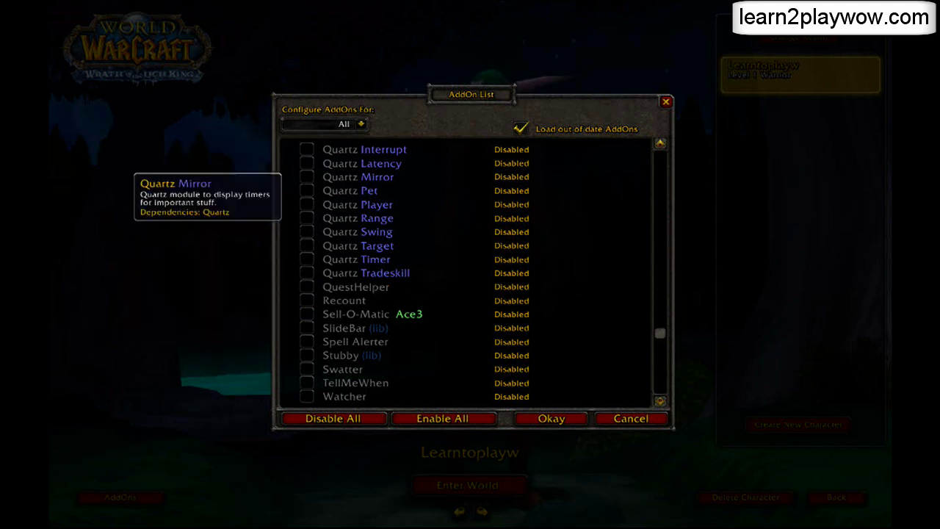
Step: Switch the addon configuration to the level 1 warrior only and enable QuestHelper for that character
left_click(361, 124)
left_click(331, 160)
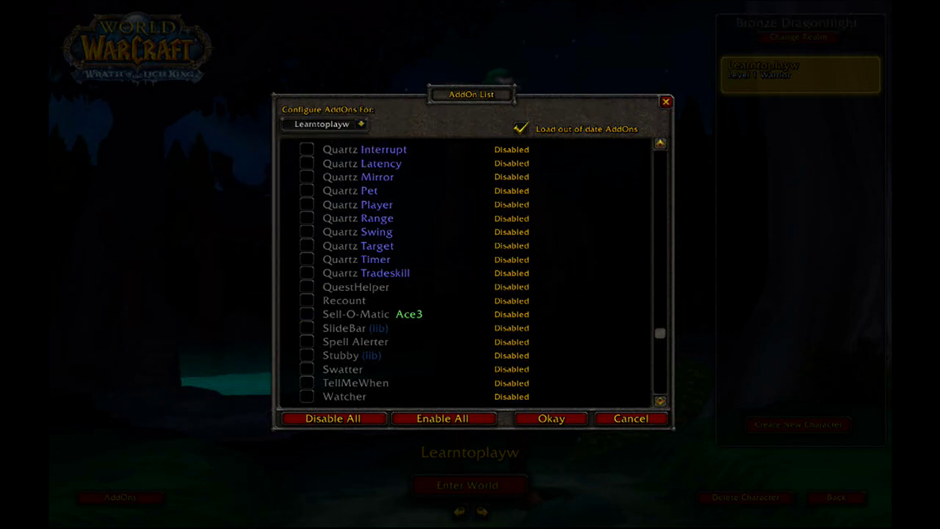
left_click(306, 287)
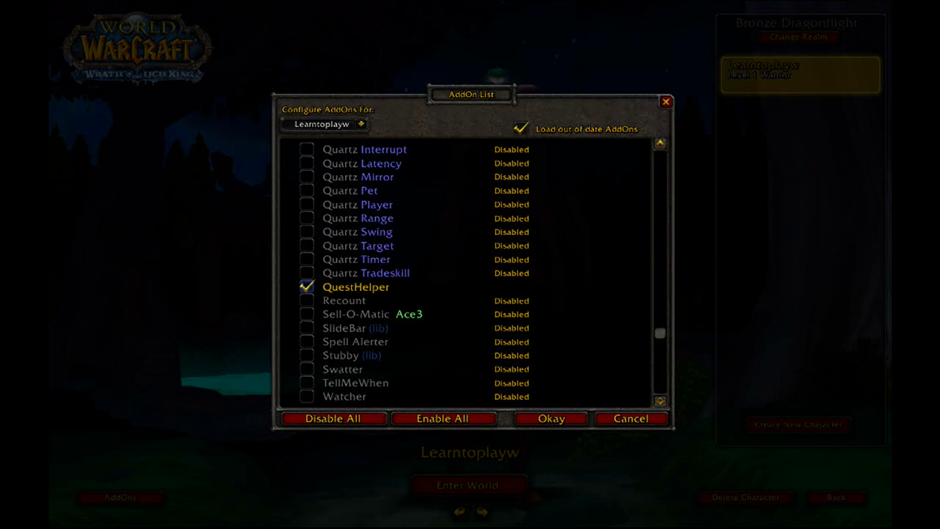
Step: Enable all addons for the warrior, accept the list and enter the game world
left_click(442, 418)
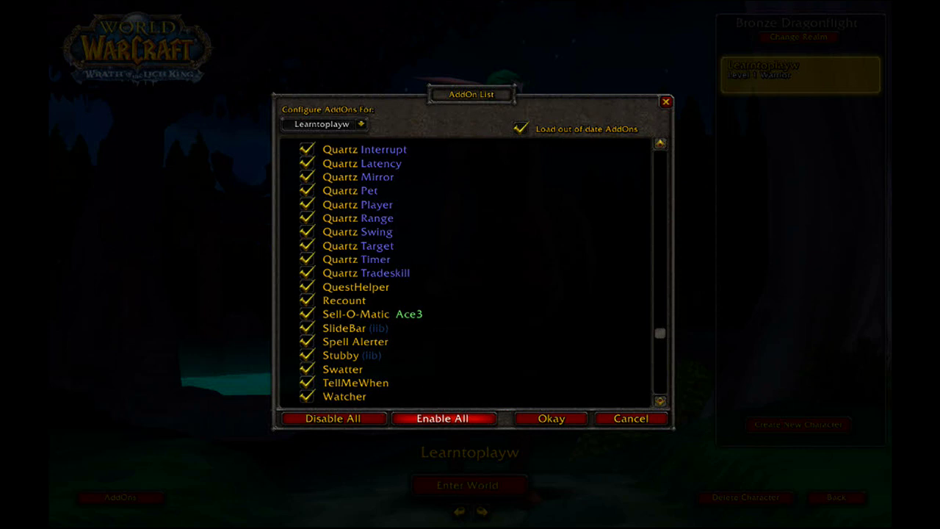
left_click(551, 419)
left_click(469, 485)
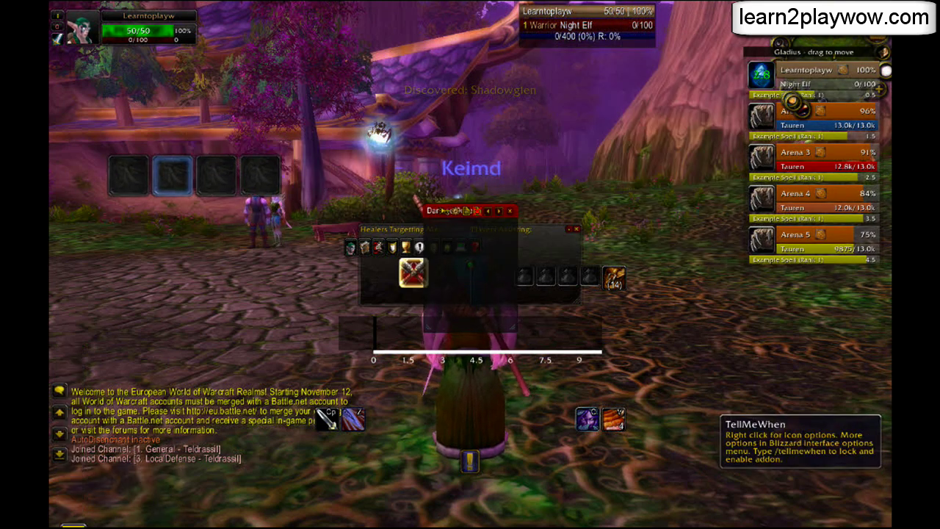
Step: Rearrange the addon frames: the Healers Targeting Me window above the chat, the player frame slightly lower, and Gladius below the minimap
left_click_drag(471, 229, 186, 285)
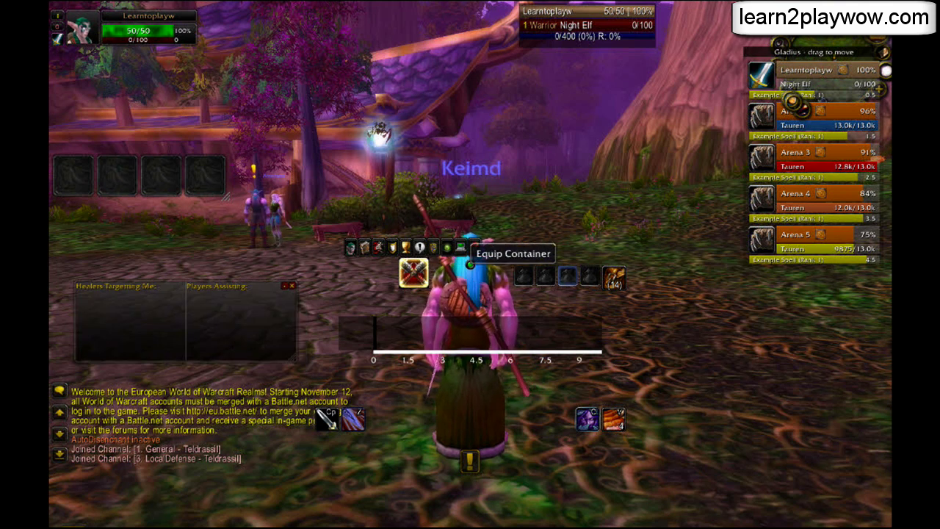
left_click(588, 25)
left_click_drag(588, 25, 632, 48)
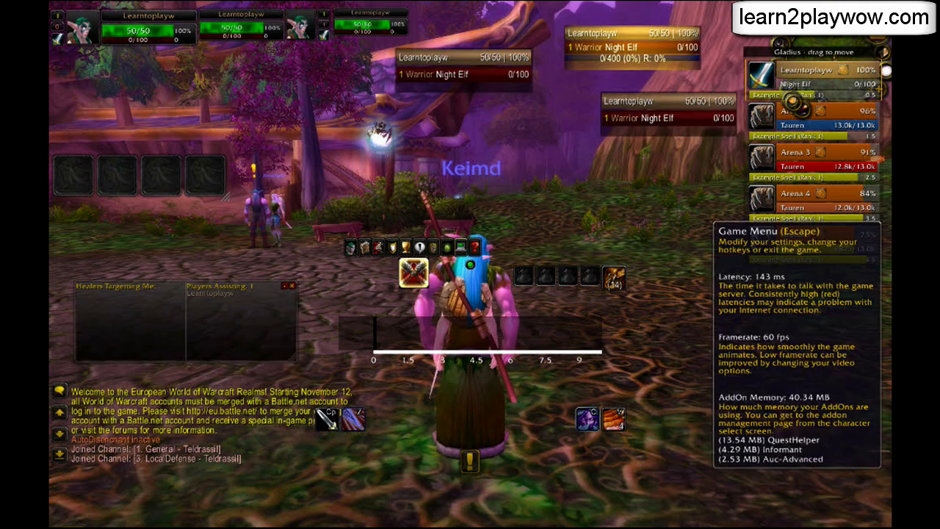
left_click_drag(475, 274, 497, 266)
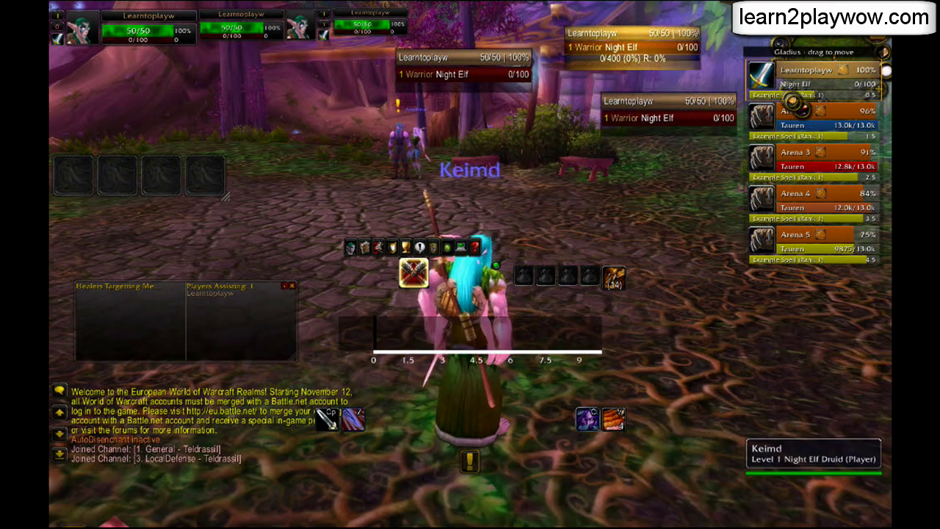
left_click_drag(812, 52, 821, 146)
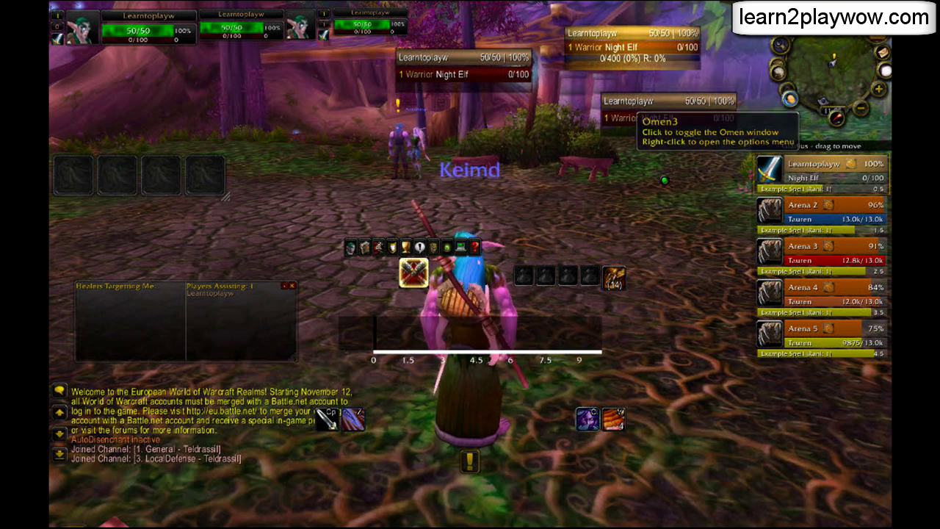
Step: Move the Omen3 minimap button beside Spell Alerter's, and place the Omen window over the chat before hiding it
left_click_drag(789, 98, 821, 118)
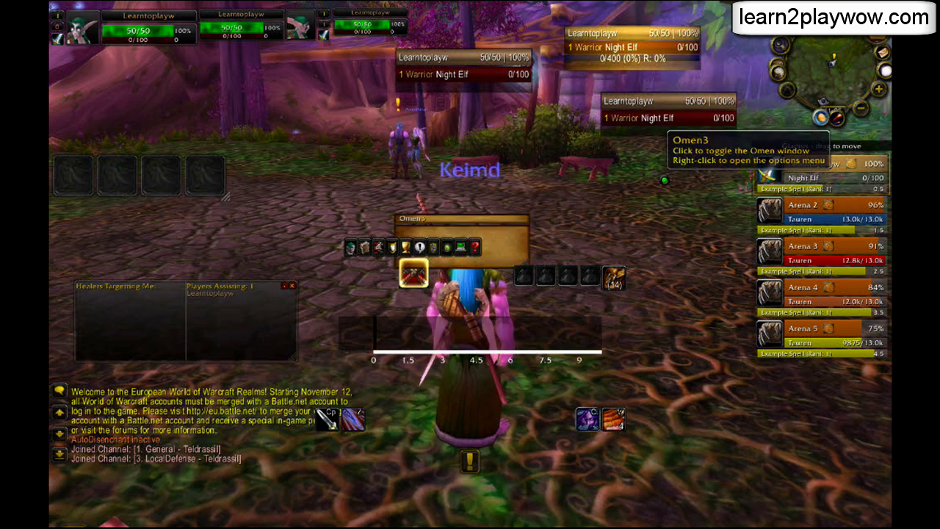
left_click_drag(463, 219, 215, 395)
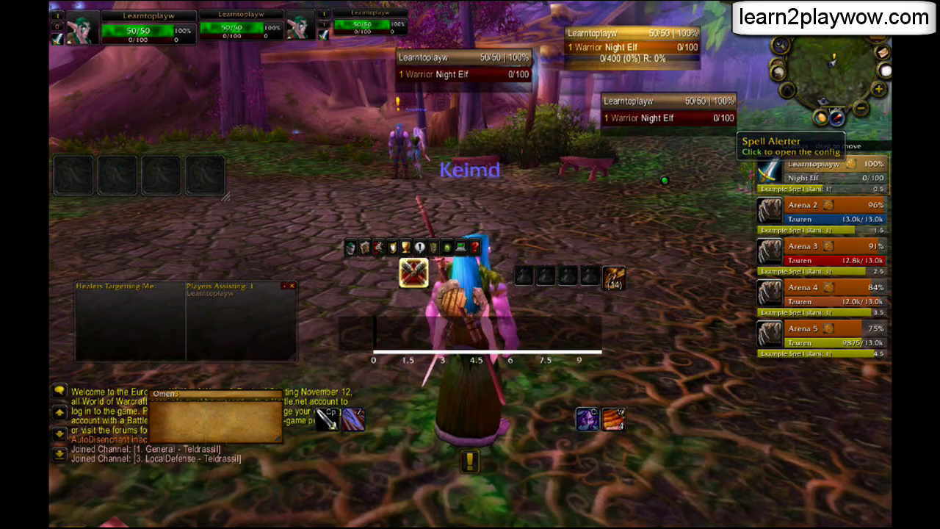
left_click(821, 117)
Step: Run the character forward off the paved path and past the benches onto the grass
key("w")
key("w")
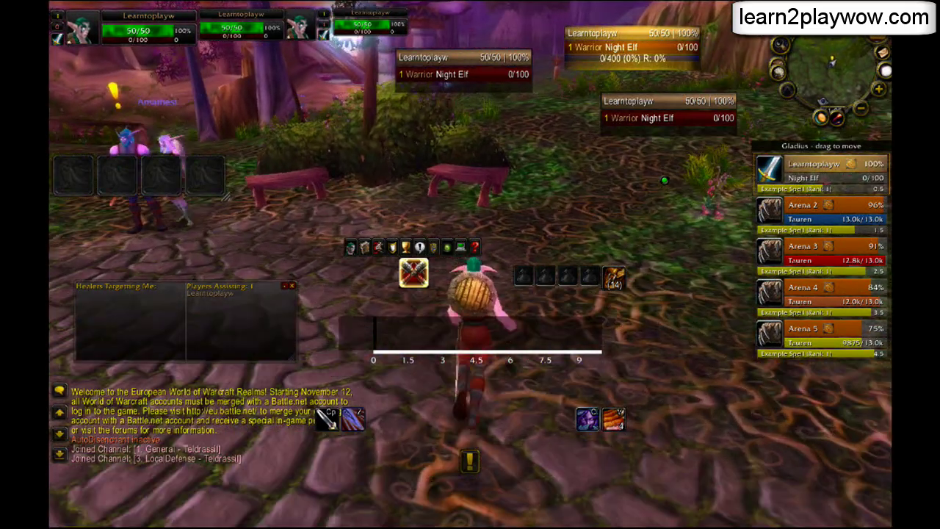
key("w")
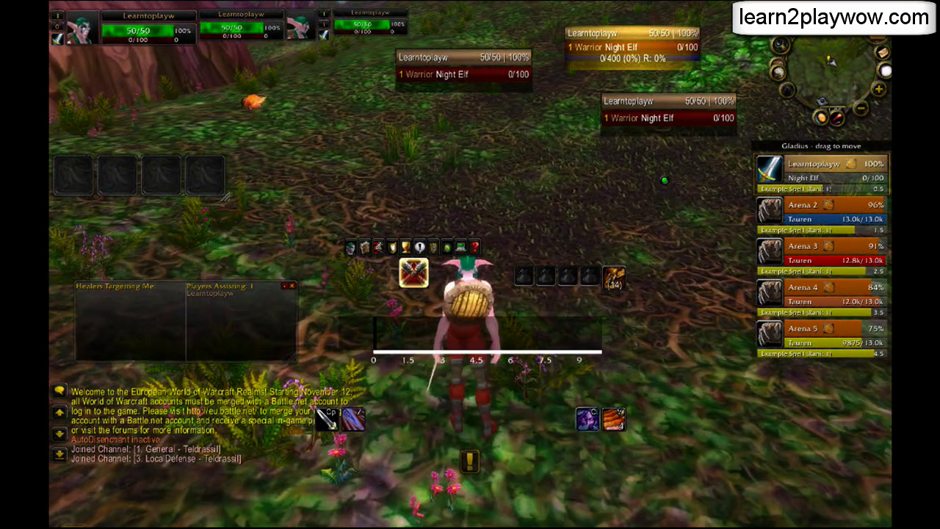
Step: Reposition the Bartender4 button along the minimap's edge and unlock the action bars
left_click_drag(778, 72, 798, 106)
right_click(797, 107)
right_click(798, 106)
left_click(798, 107)
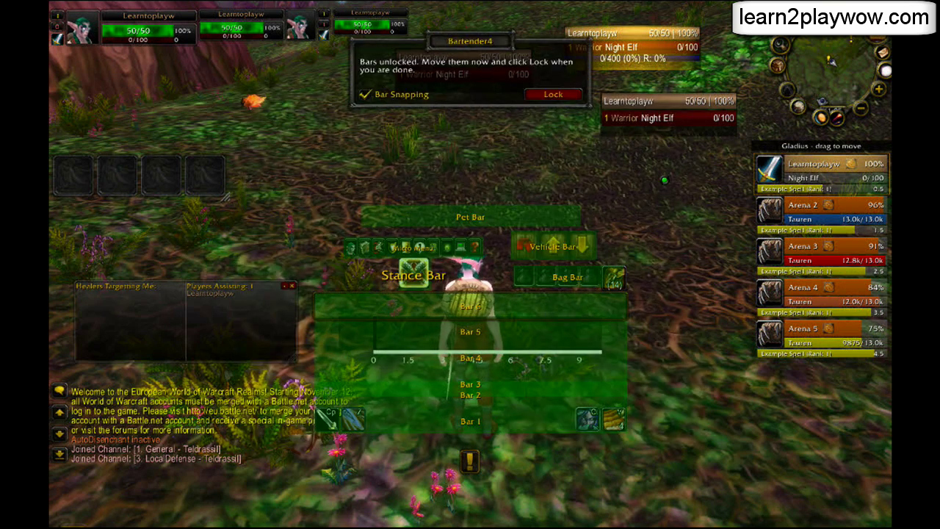
Step: Move the Bag Bar, Vehicle Bar and Micro Menu to a stack beside Bar 1, and shift the Pet Bar up and to the left
left_click_drag(568, 277, 735, 432)
left_click_drag(552, 247, 723, 405)
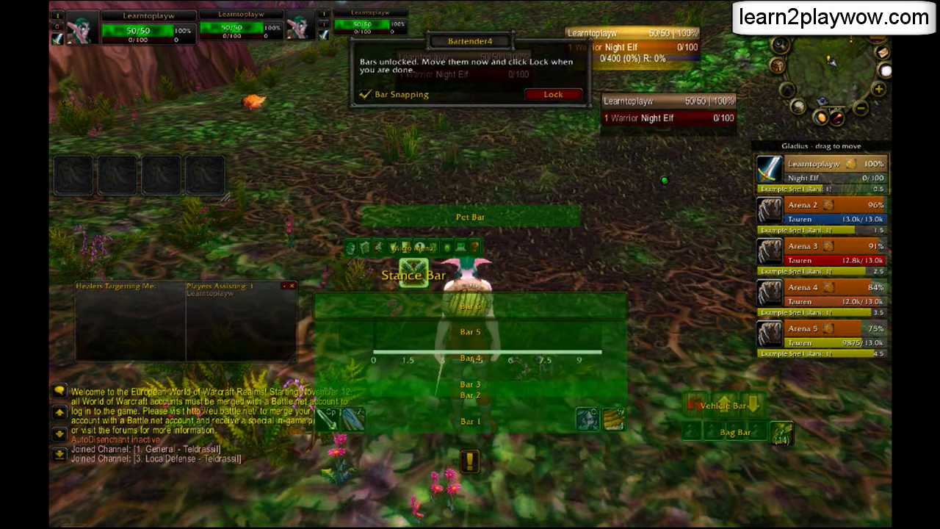
left_click_drag(665, 355, 698, 381)
left_click_drag(470, 217, 406, 193)
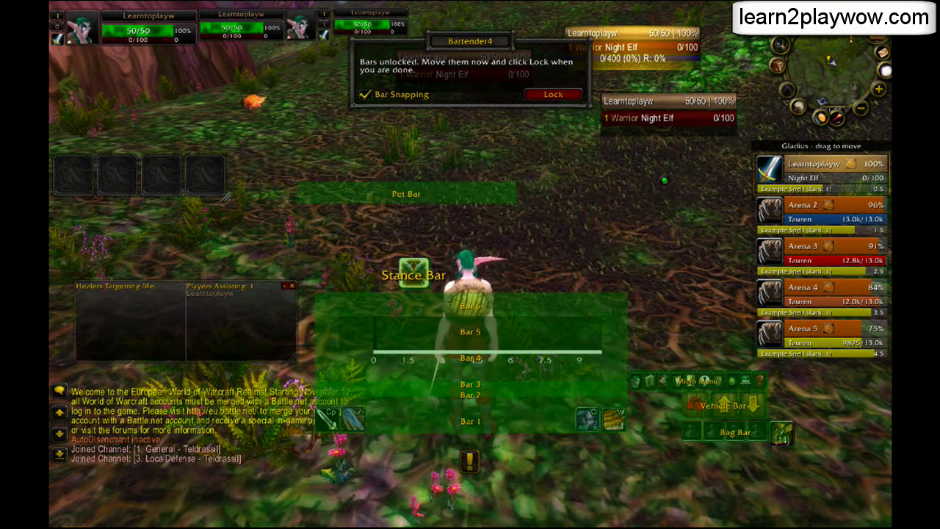
Step: Check the Deadly Boss Mods and Bartender4 options, close them and lock the action bars
left_click(788, 90)
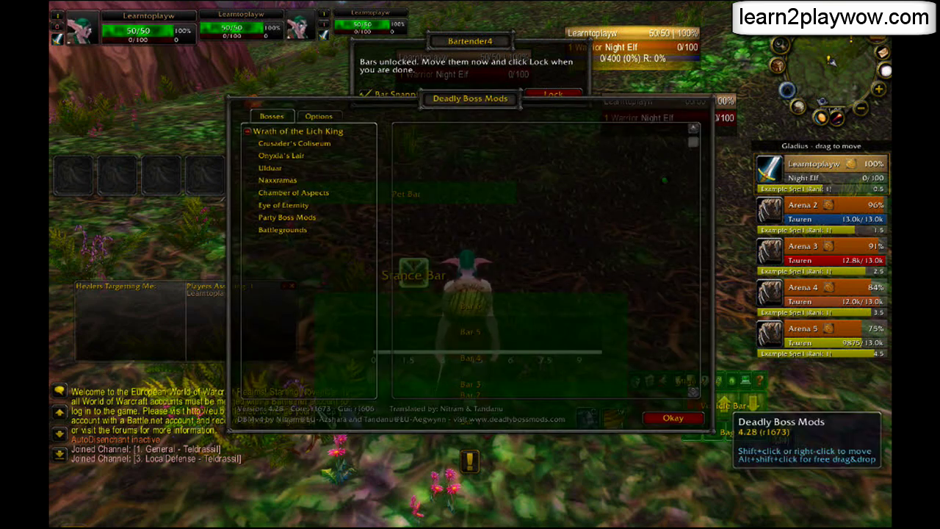
left_click(788, 90)
right_click(799, 107)
right_click(798, 108)
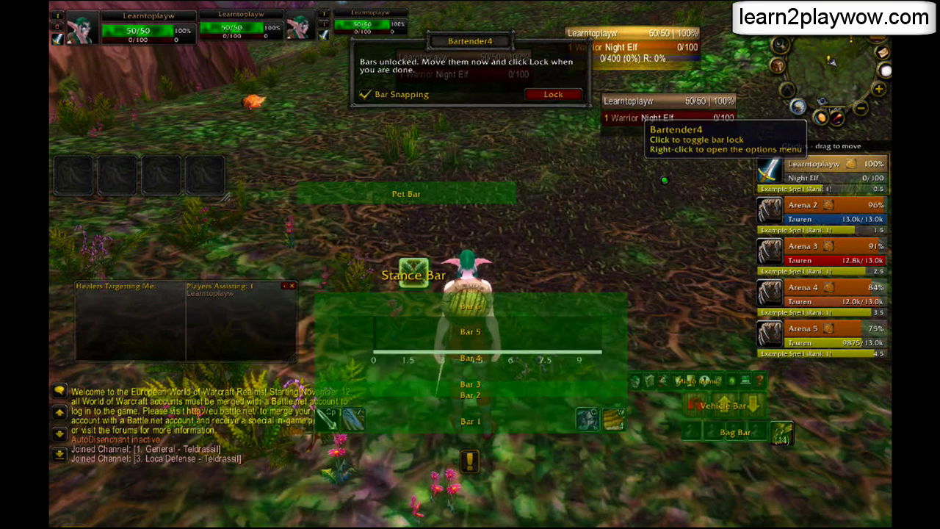
left_click(554, 94)
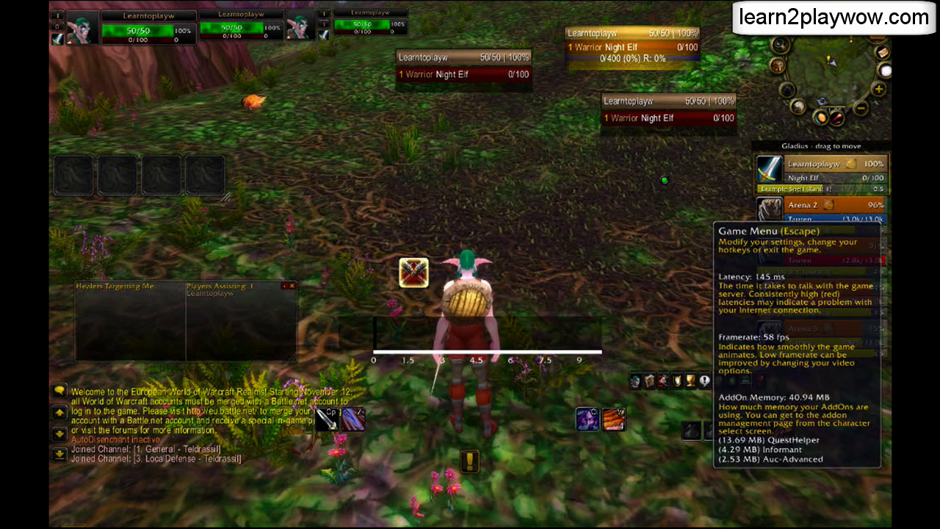
Step: Open the game's interface options and view the settings for installed addons
left_click(745, 381)
left_click(470, 238)
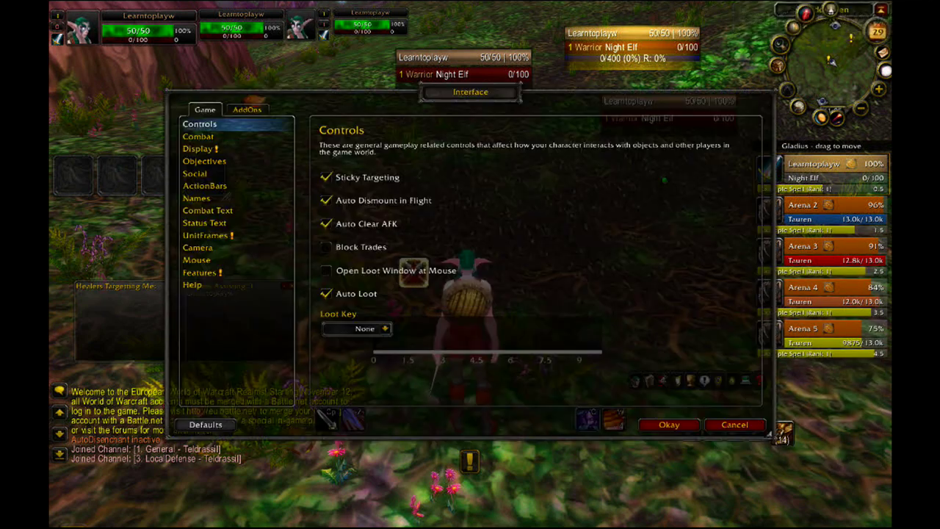
left_click(247, 109)
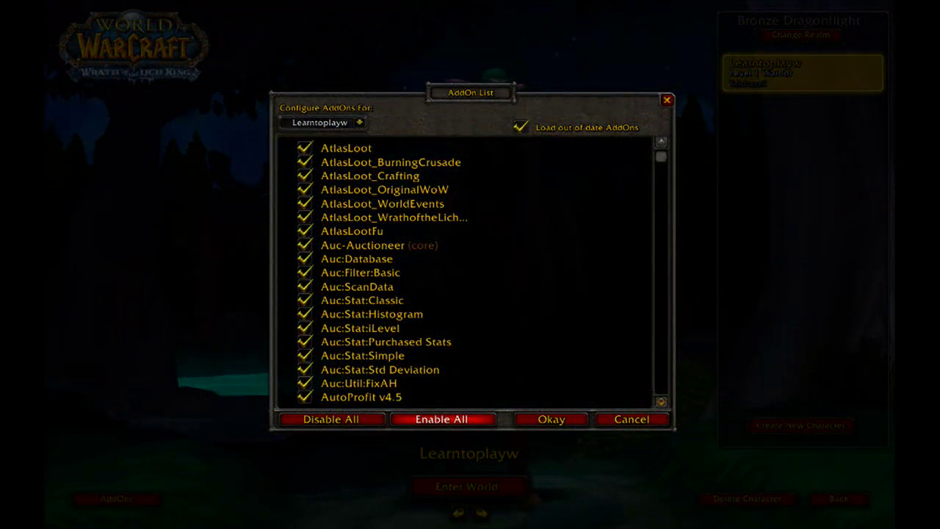
Step: Disable all addons except QuestHelper for the warrior, accept the list and enter the game world
left_click(332, 419)
scroll(367, 328, "down", 20)
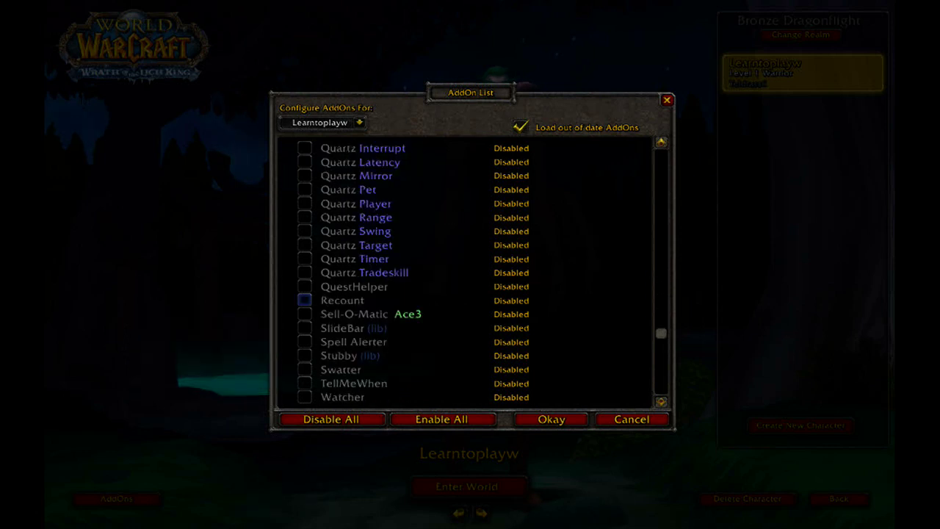
left_click(304, 286)
left_click(552, 419)
left_click(469, 486)
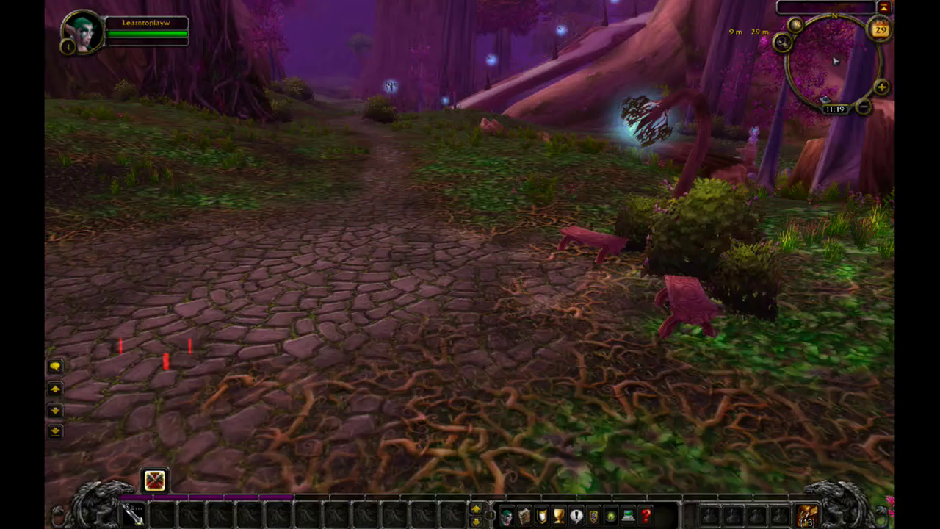
Step: Walk up to Conservator Ilthalaine and talk to the quest giver
key("w")
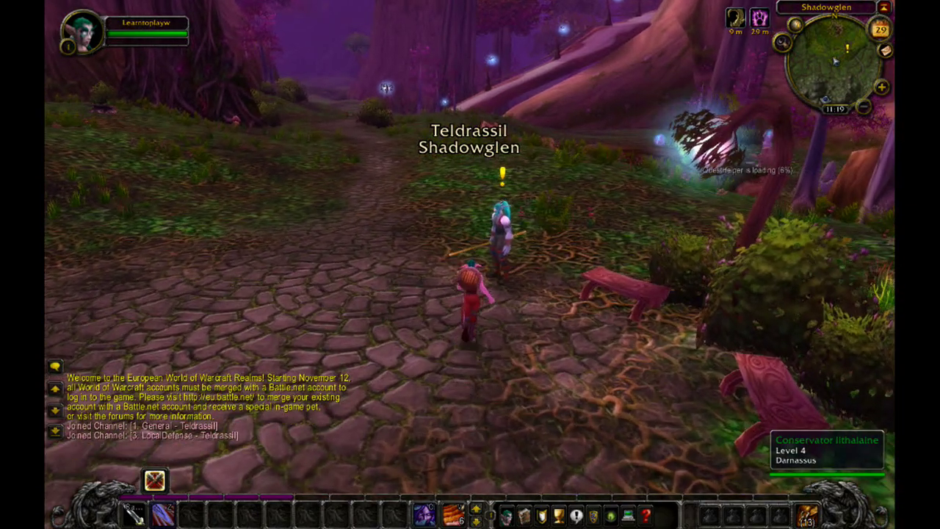
right_click(504, 246)
right_click(503, 235)
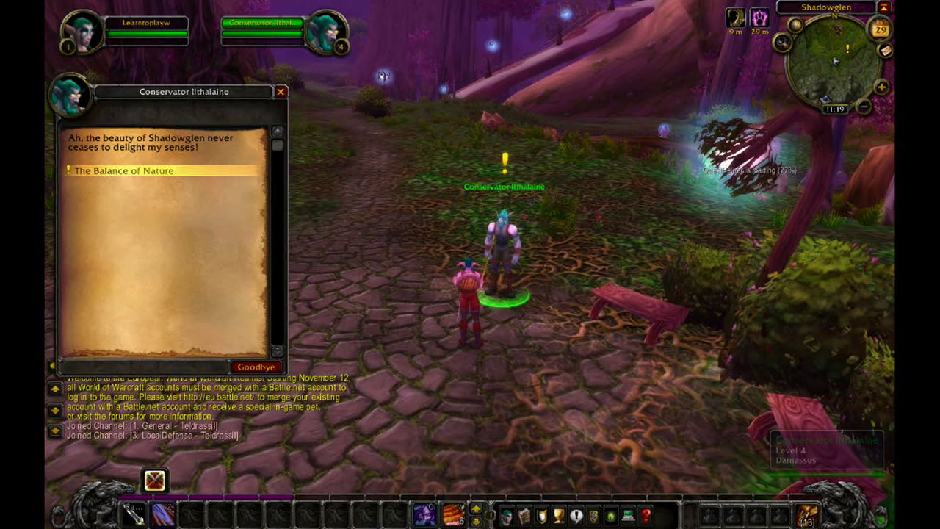
Step: Accept the quest The Balance of Nature and check its target area on the world map
left_click(110, 171)
left_click(88, 368)
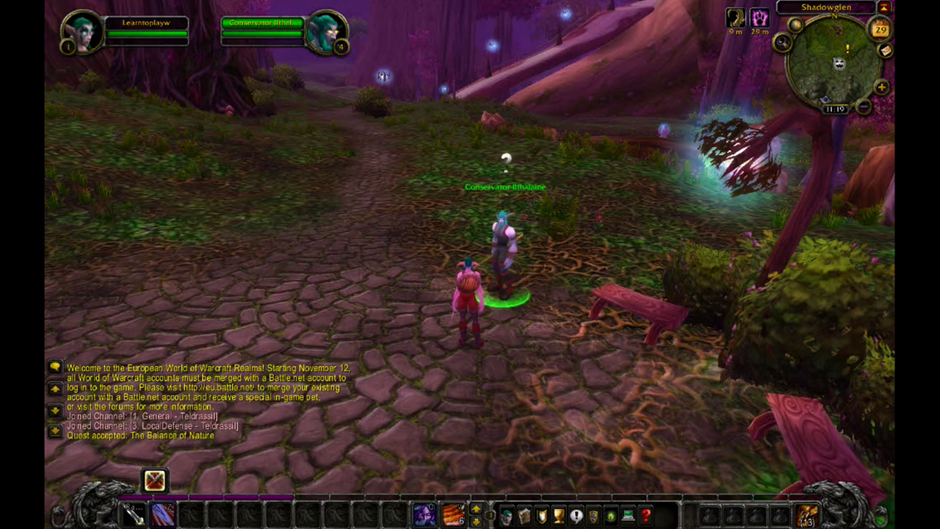
key("m")
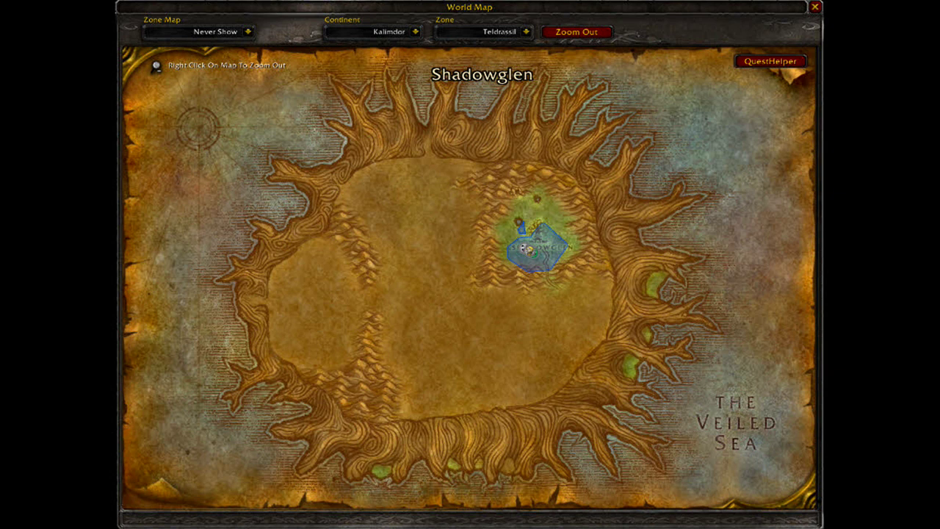
mouse_move(529, 253)
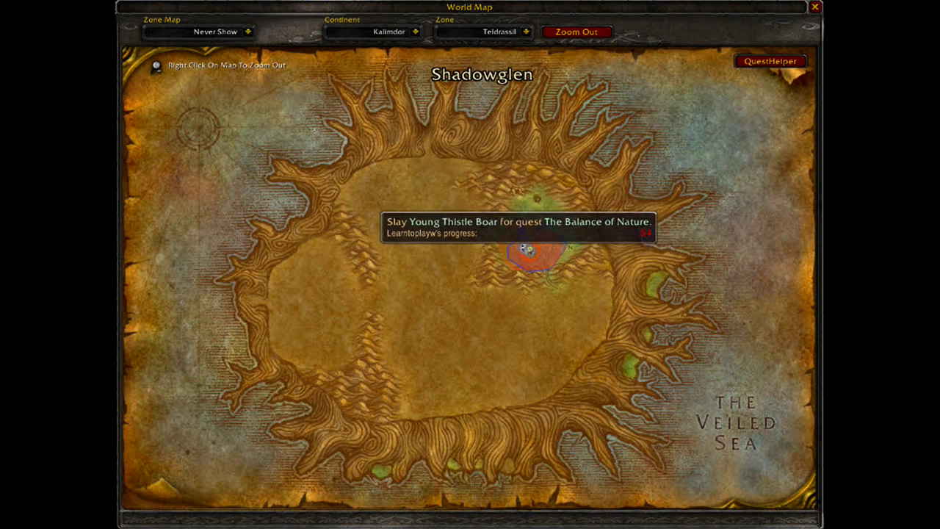
key("m")
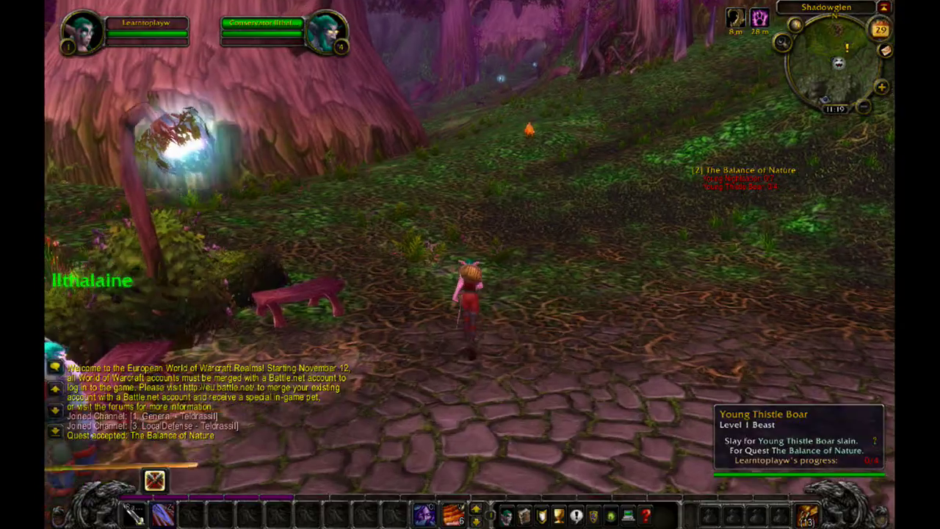
Step: Target the nearby Young Thistle Boar, run up to it, kill it and loot its corpse
left_click(529, 130)
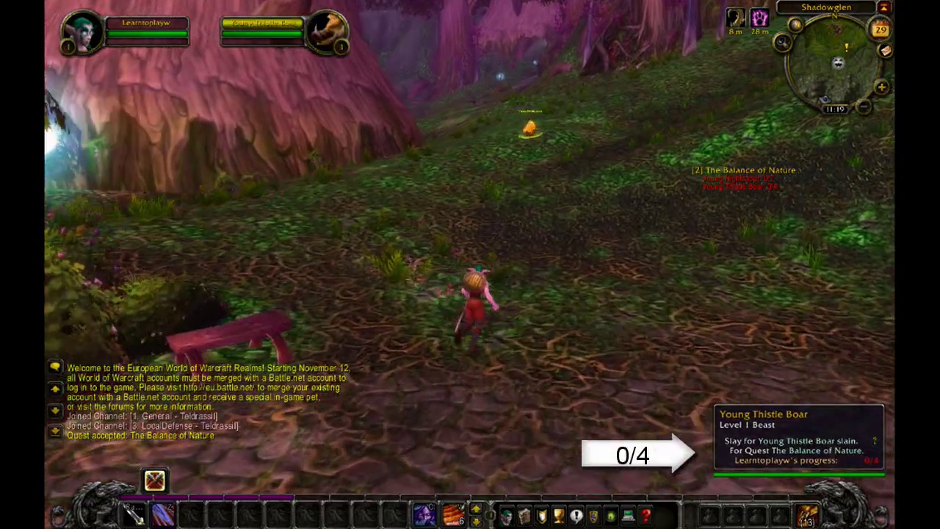
key("w")
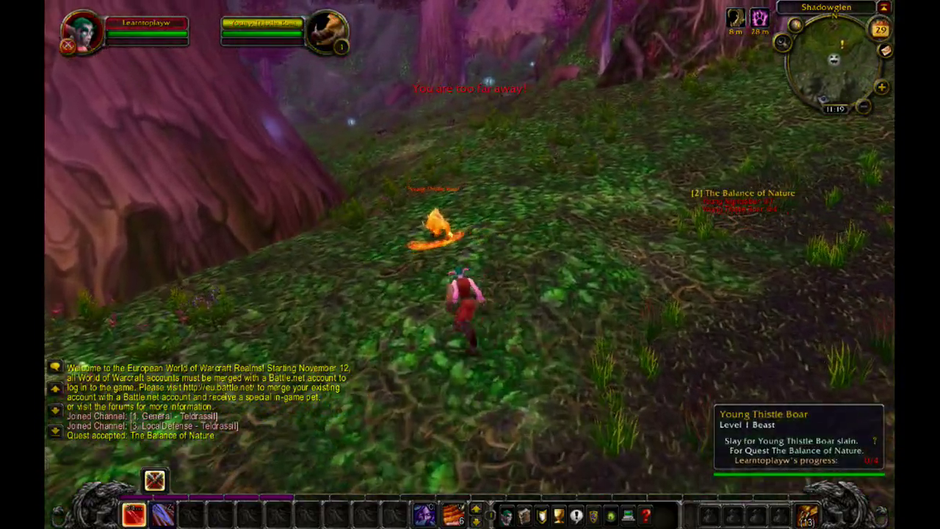
key("1")
key("d")
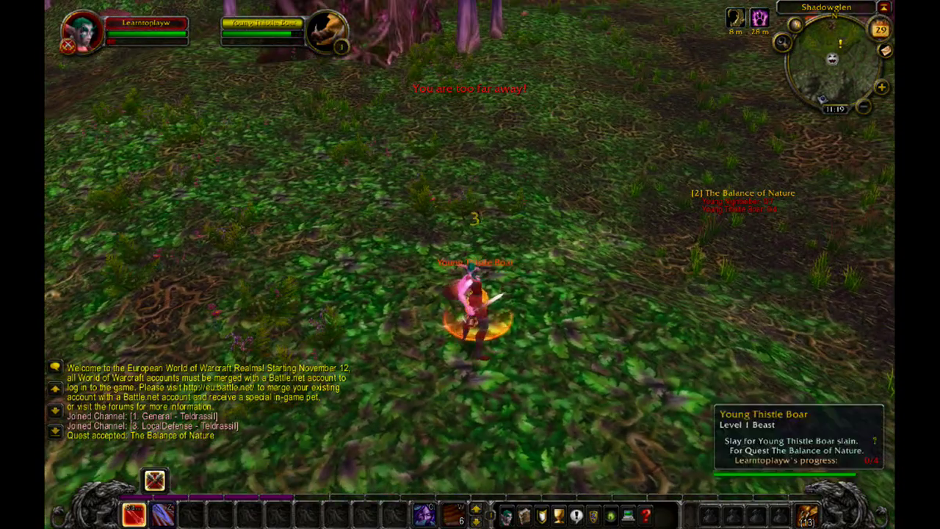
left_click_drag(474, 312, 459, 282)
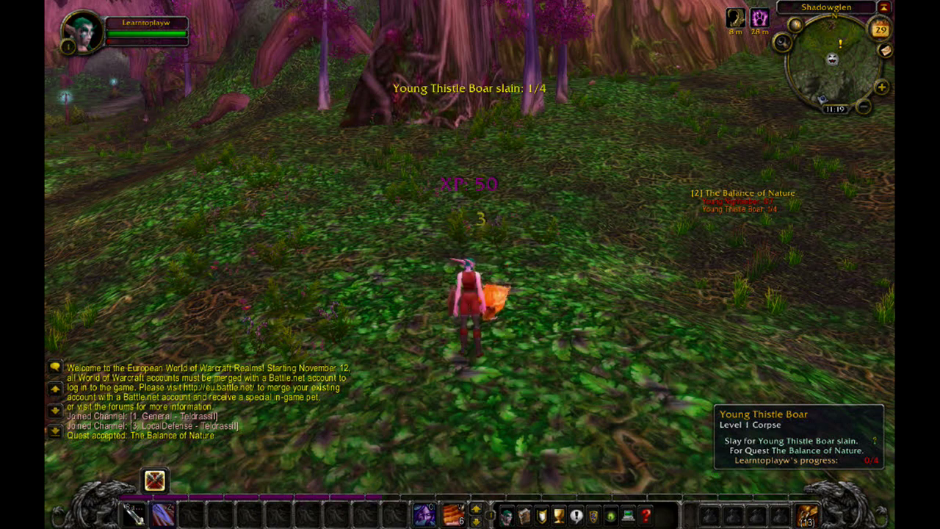
right_click(498, 304)
left_click(82, 138)
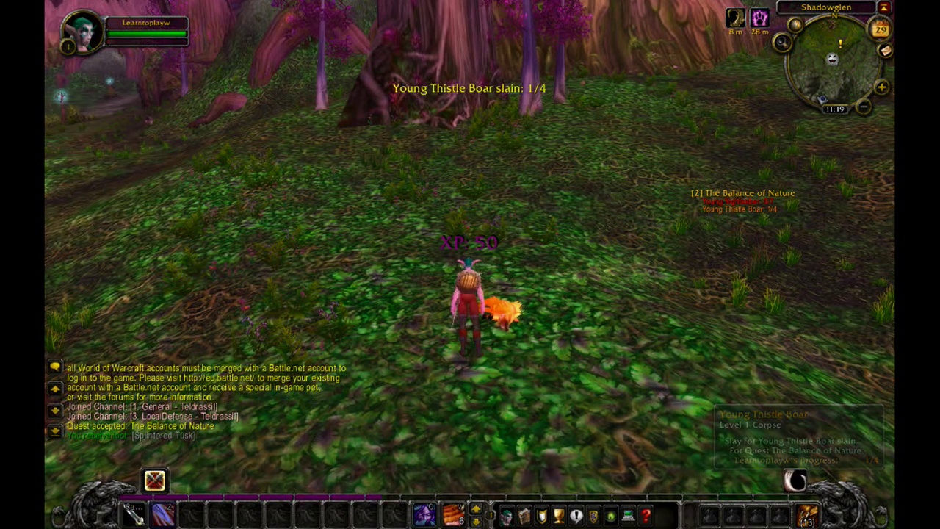
Step: Turn the character around and run back toward the paved clearing with the quest giver
key("d")
key("a")
key("w")
key("d")
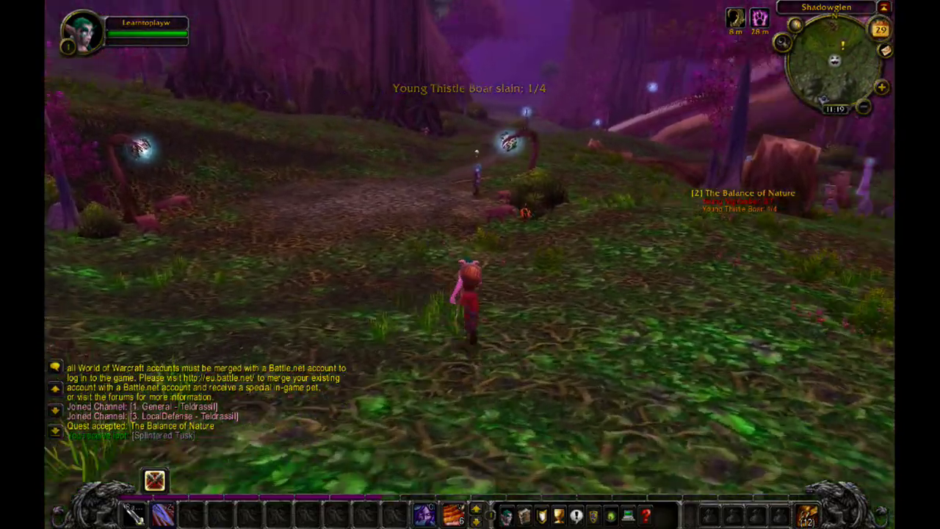
key("a")
key("w")
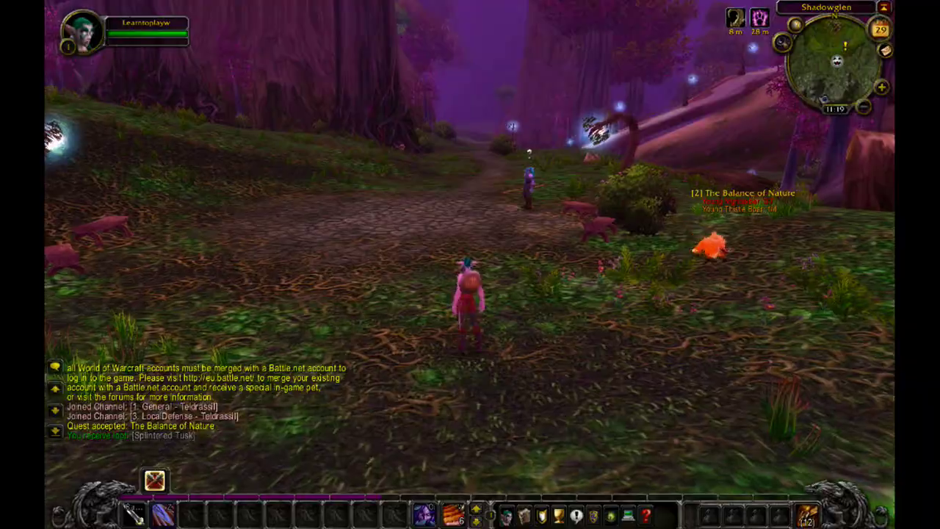
Step: Look through the QuestHelper menu on the world map and view the objective tooltip on the minimap
key("m")
left_click(770, 61)
left_click(770, 61)
right_click(771, 61)
mouse_move(823, 132)
mouse_move(826, 155)
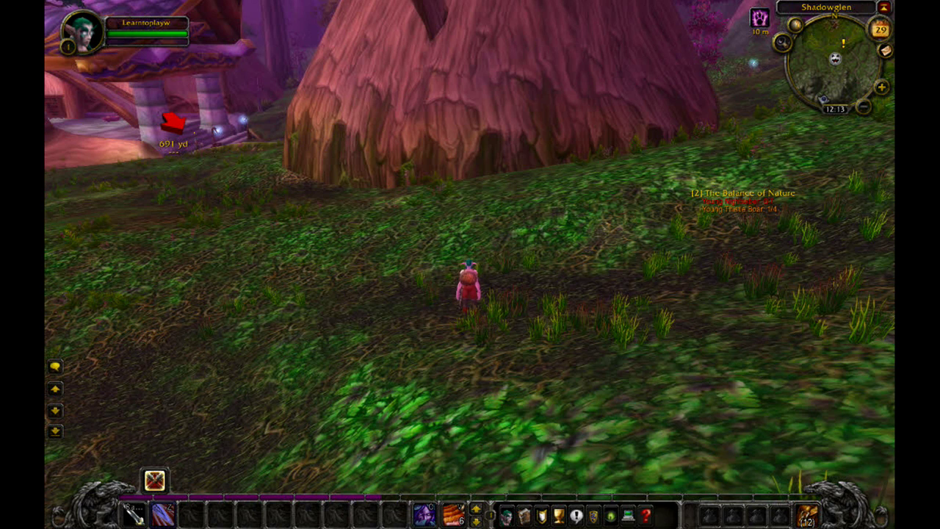
mouse_move(836, 60)
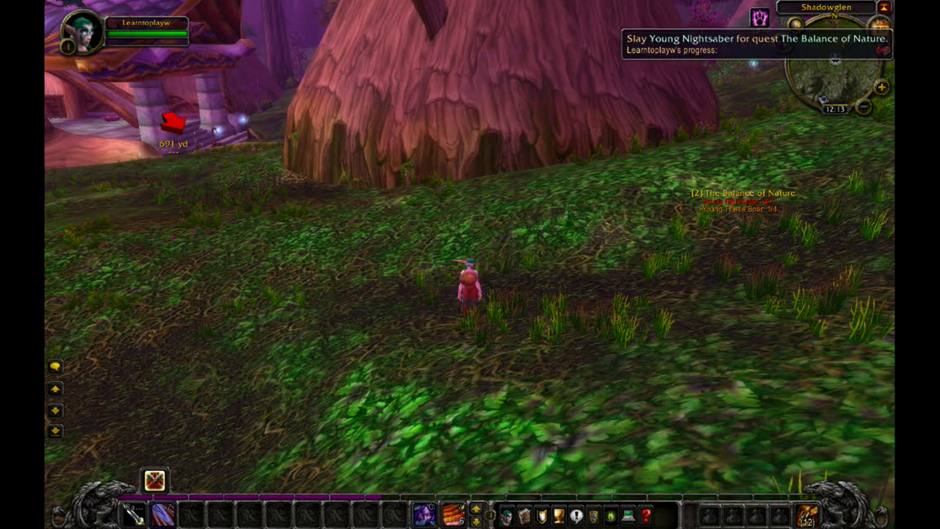
Step: Open the Cartographer map and examine Teldrassil and Kalimdor at different zoom levels, then close it
key("m")
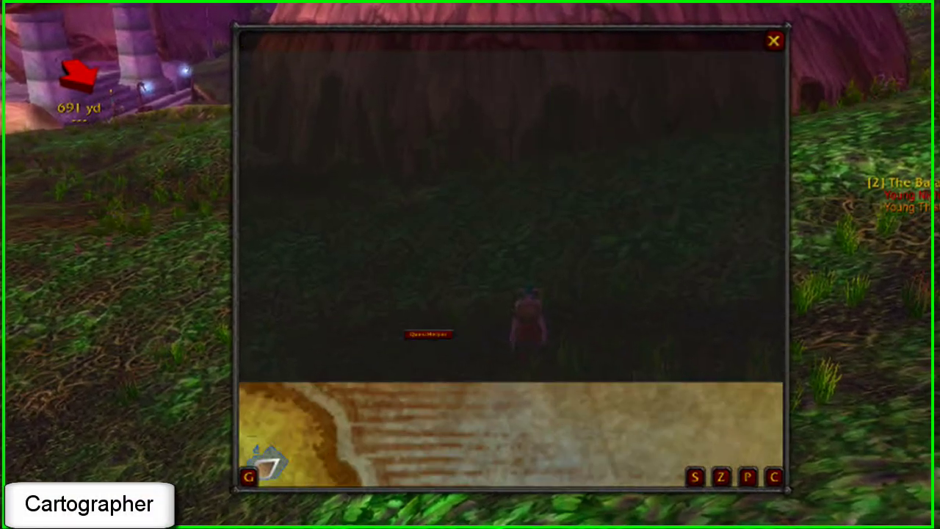
scroll(588, 191, "down", 5)
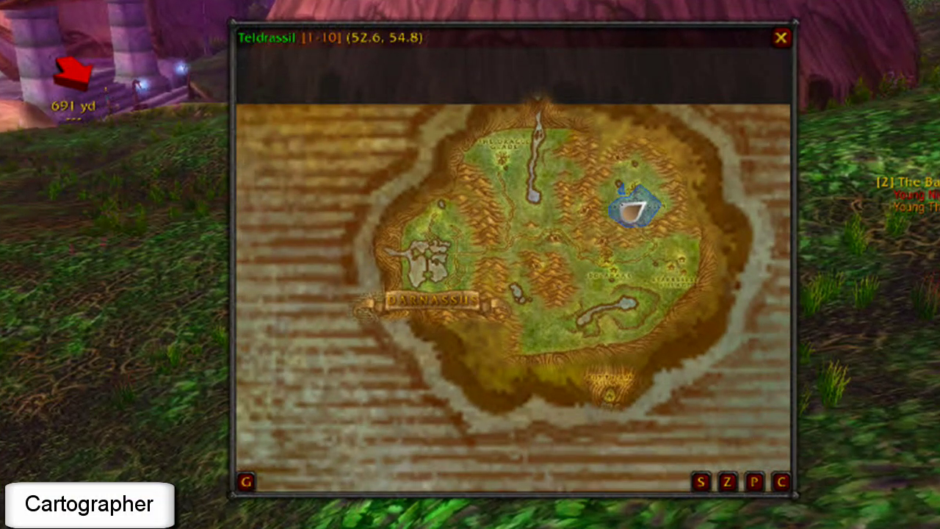
scroll(588, 191, "down", 4)
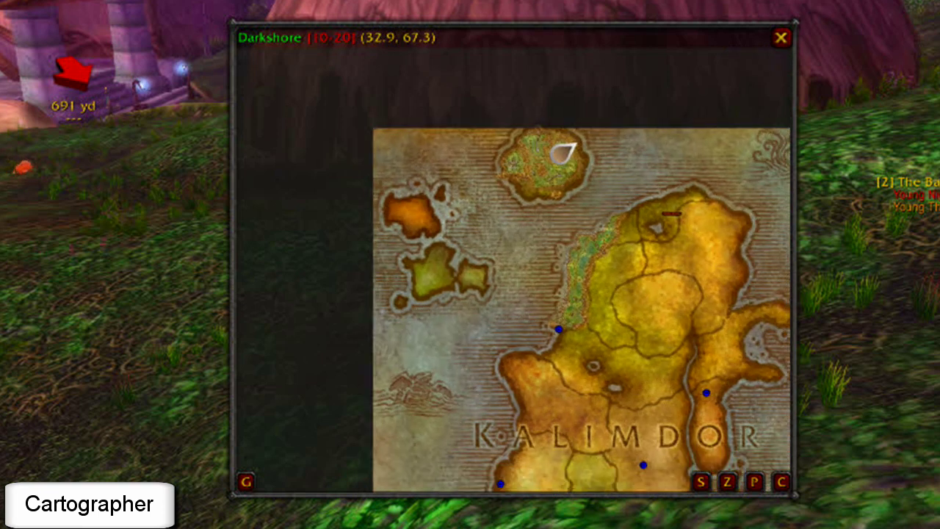
scroll(510, 227, "up", 4)
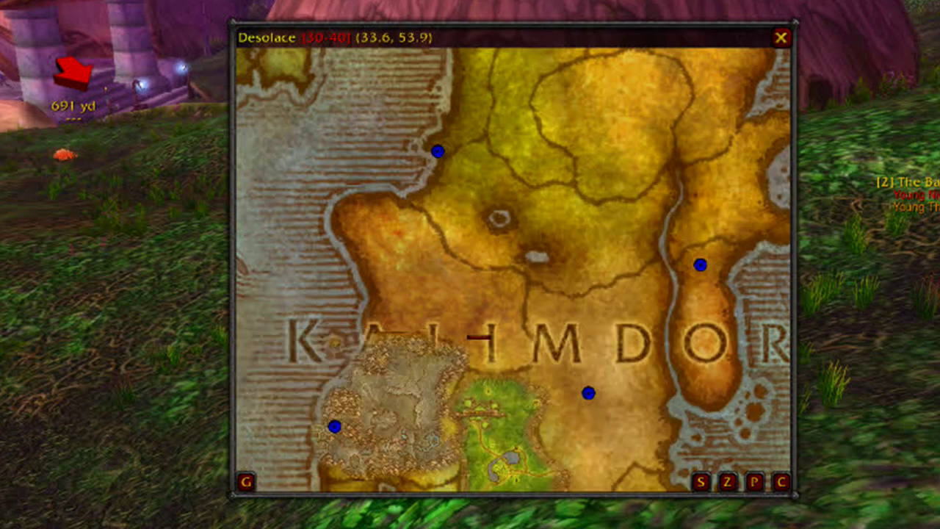
left_click_drag(388, 149, 565, 528)
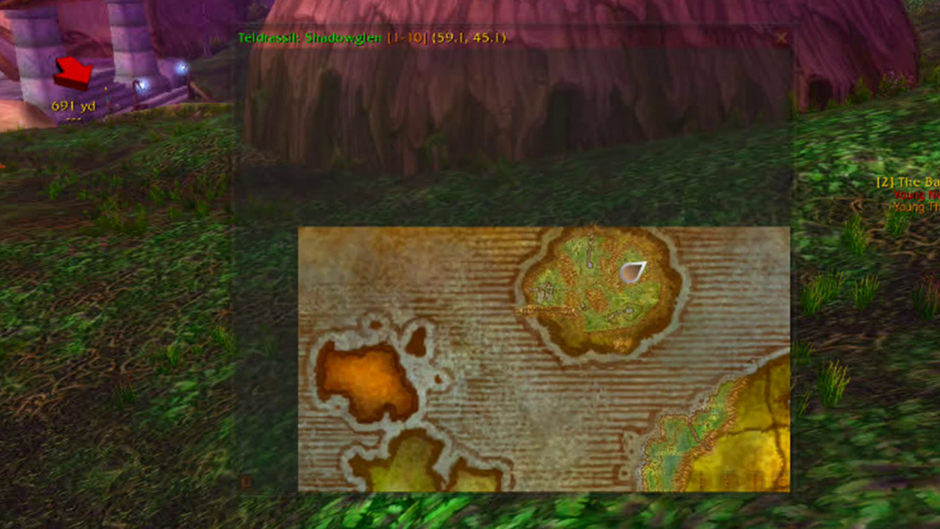
key("m")
Step: Reopen the Cartographer map, move its window to the screen corner below the quest tracker and zoom in on Shadowglen
key("m")
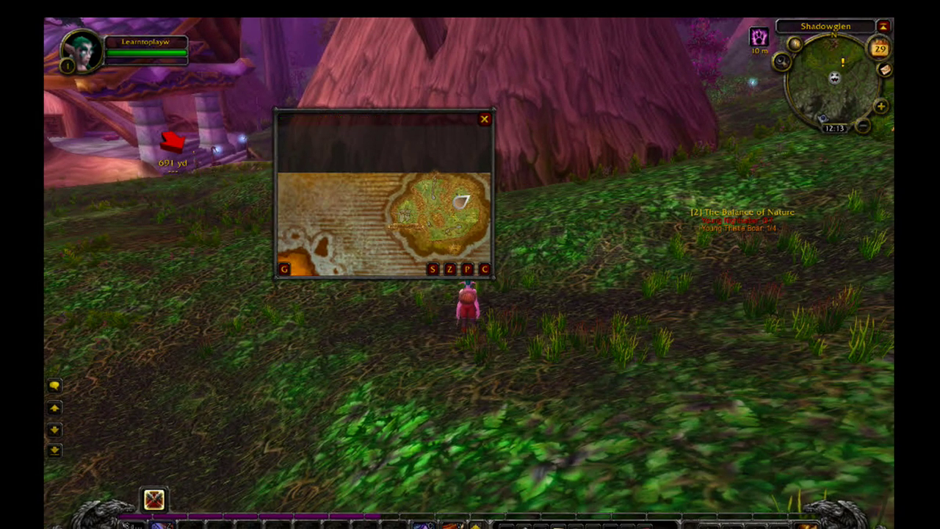
left_click_drag(382, 119, 784, 346)
scroll(839, 430, "up", 5)
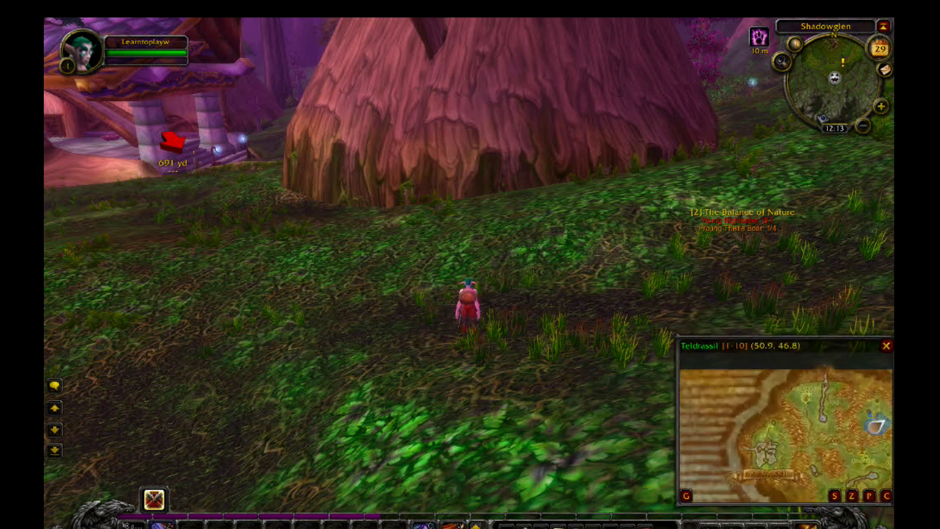
left_click_drag(835, 429, 786, 435)
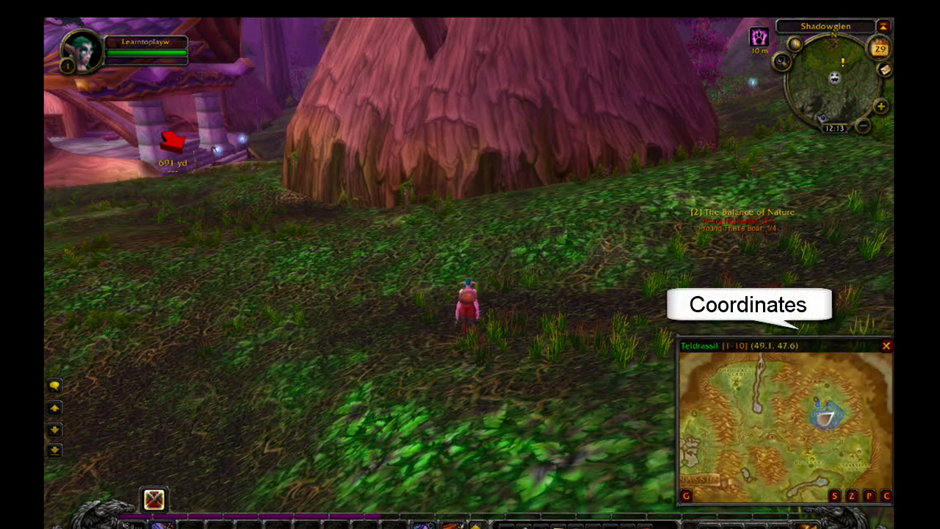
scroll(786, 435, "up", 2)
left_click_drag(784, 345, 786, 349)
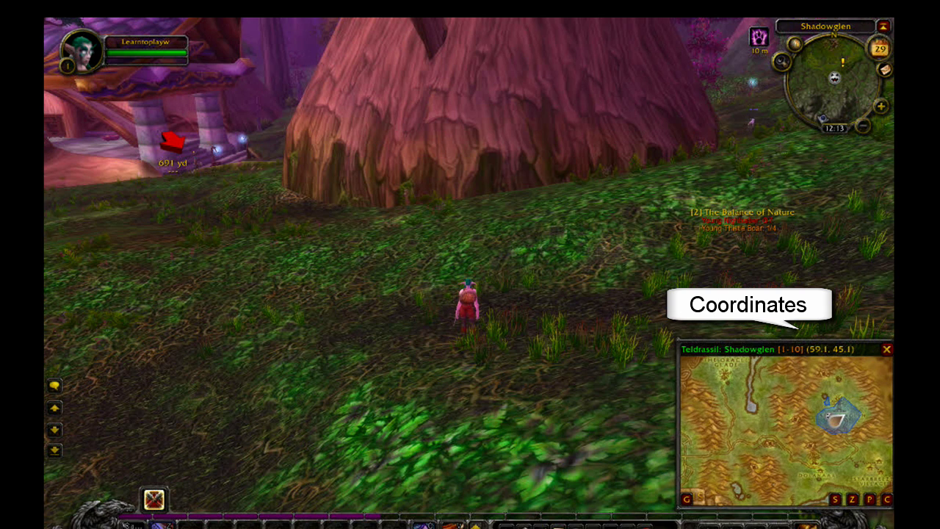
Step: Review Cartographer3's Waypoints, POIs, Advanced, Modules and Group Members options, then close the interface settings
left_click(887, 498)
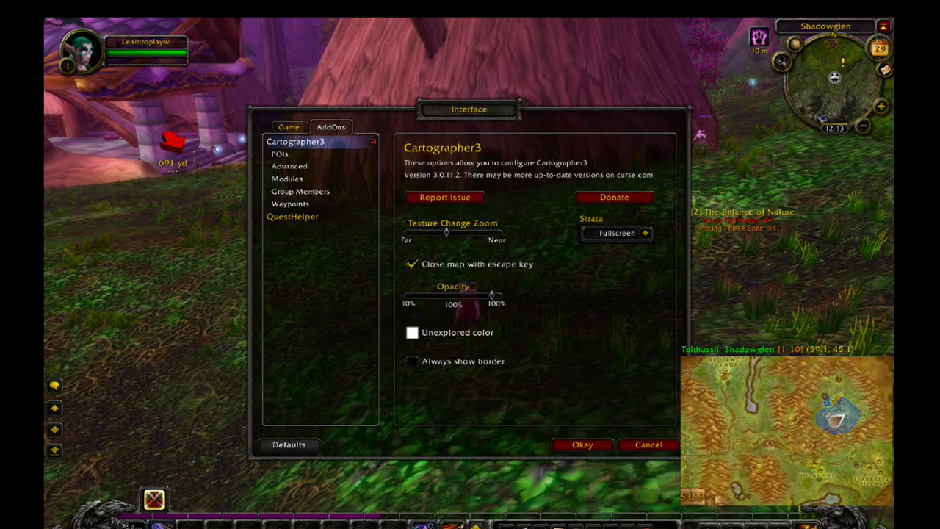
left_click(291, 204)
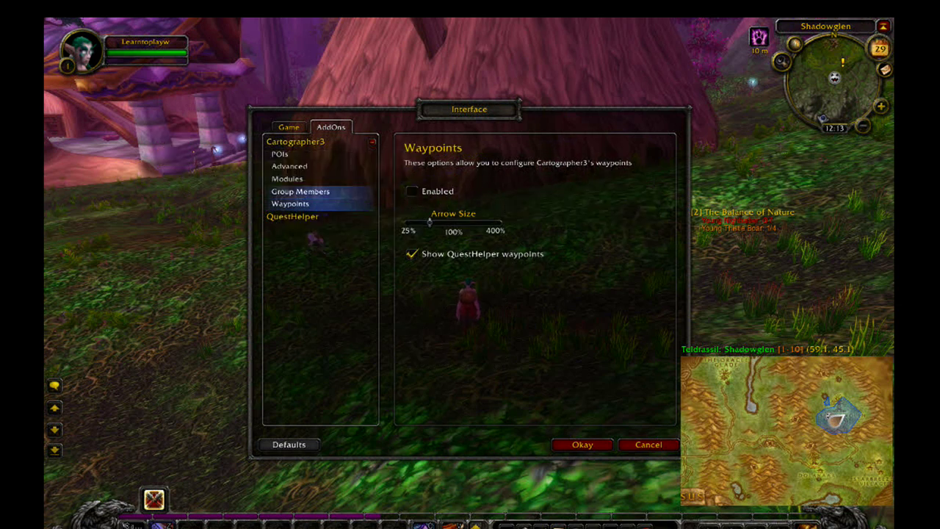
left_click(280, 153)
left_click(290, 167)
left_click(287, 179)
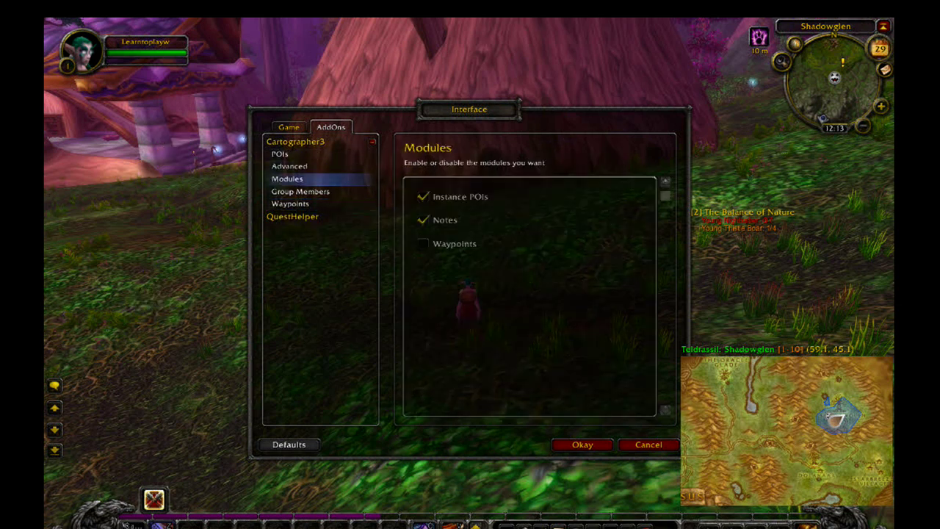
left_click(301, 191)
left_click(584, 446)
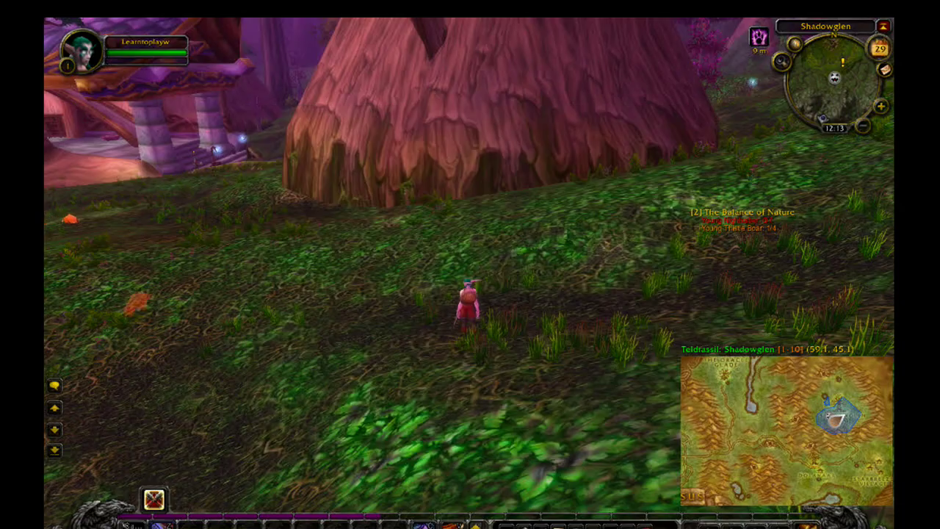
Step: Run the character across Shadowglen toward the quest giver while the Cartographer map stays open
key("w")
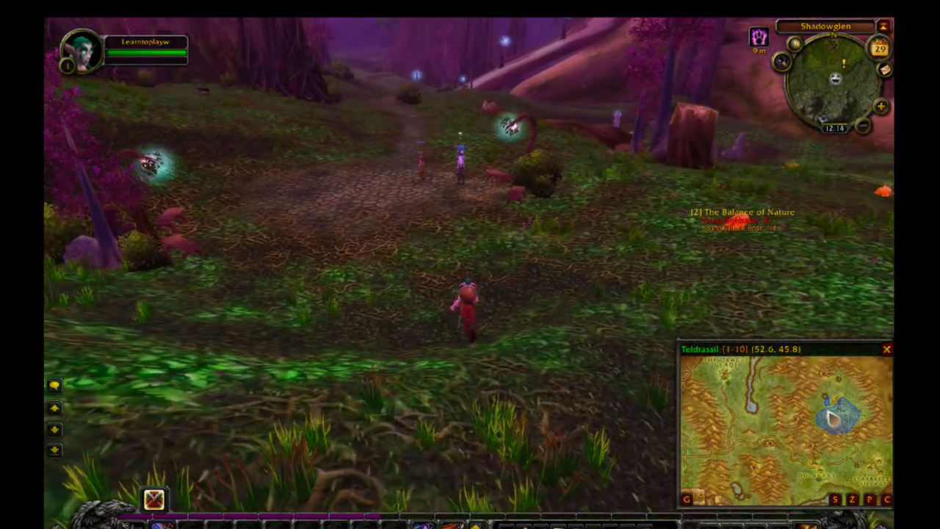
key("e")
key("q")
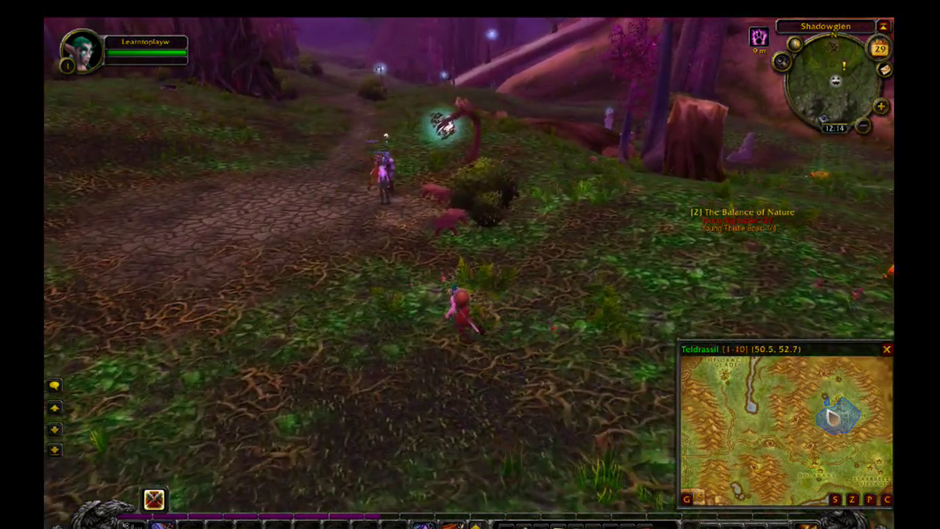